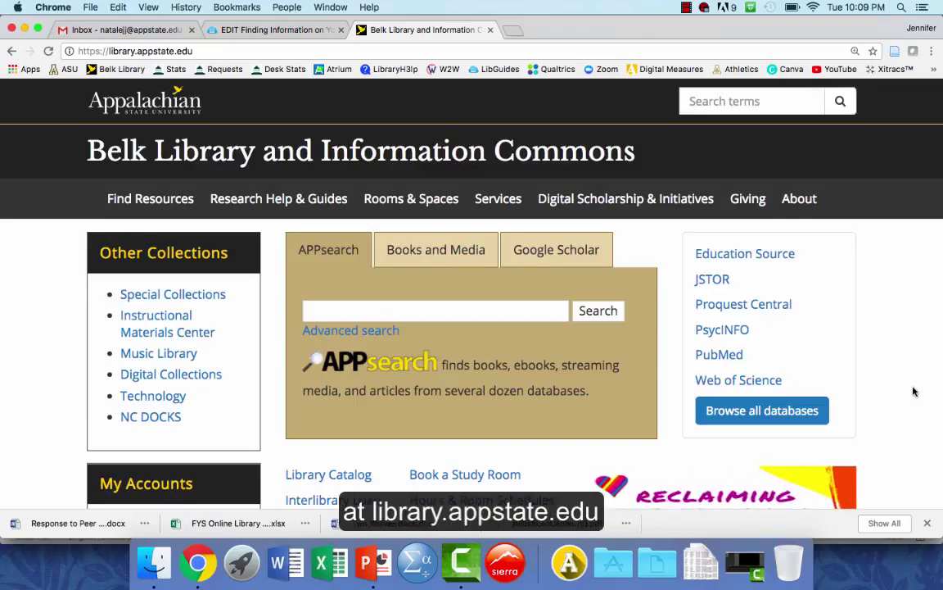
# Step: Open the library's APPsearch advanced search and run a search for "food stamps"
pyautogui.scroll(-1, 914, 392)
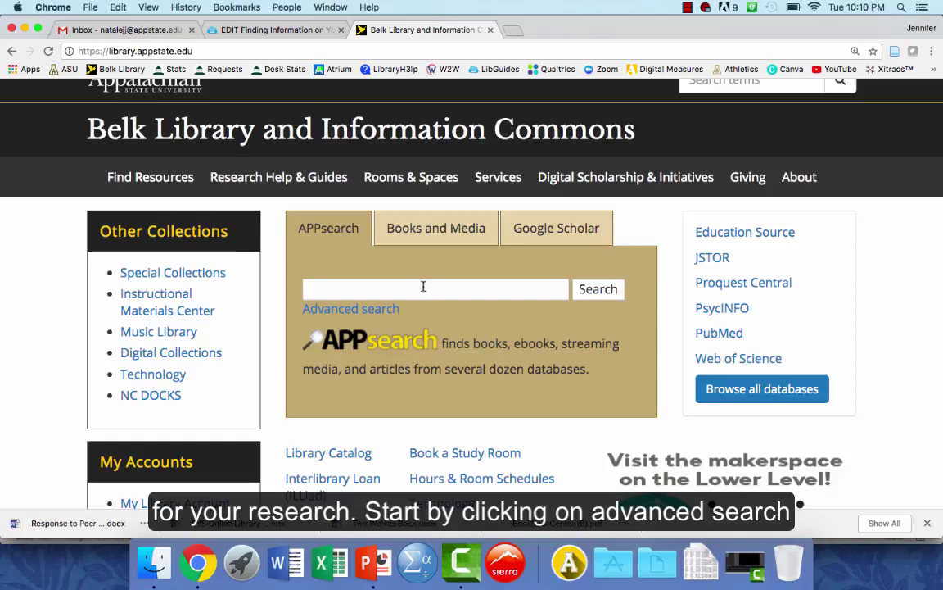
pyautogui.click(366, 311)
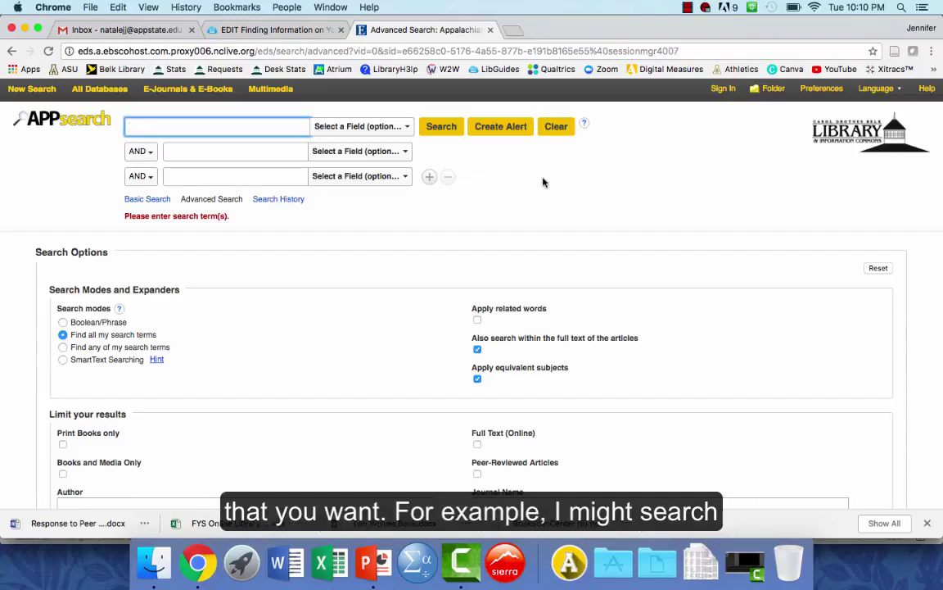
pyautogui.write('food')
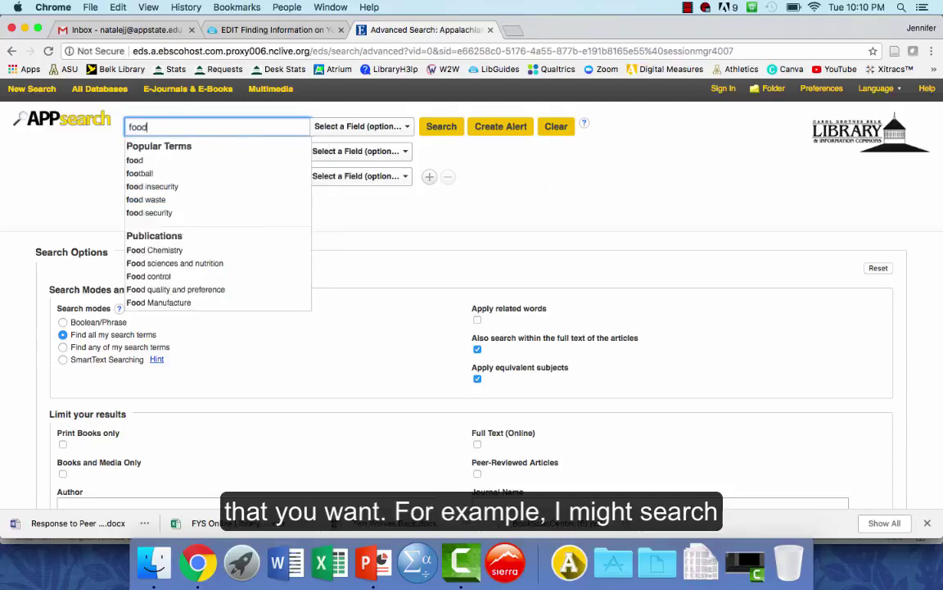
pyautogui.write(' stamps')
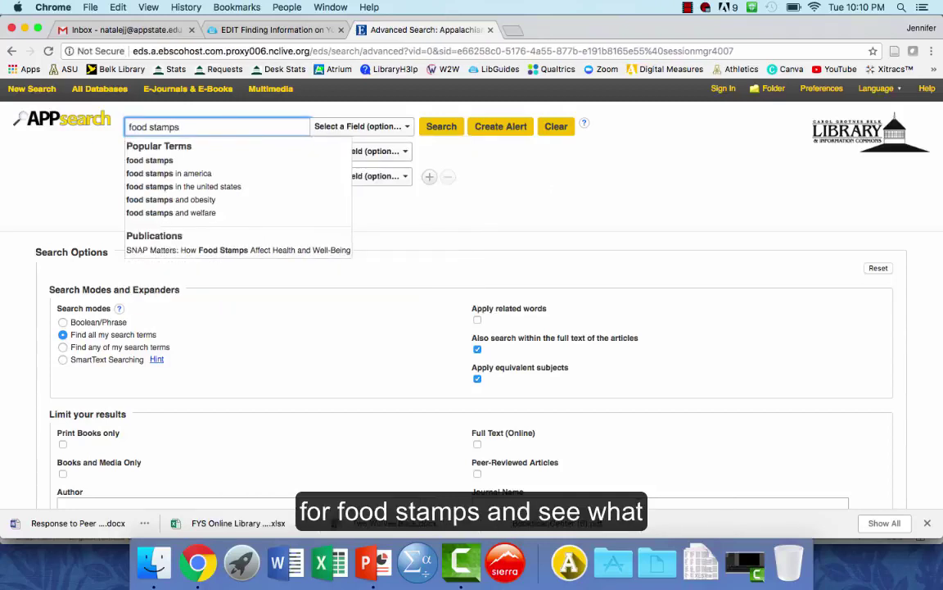
pyautogui.click(454, 135)
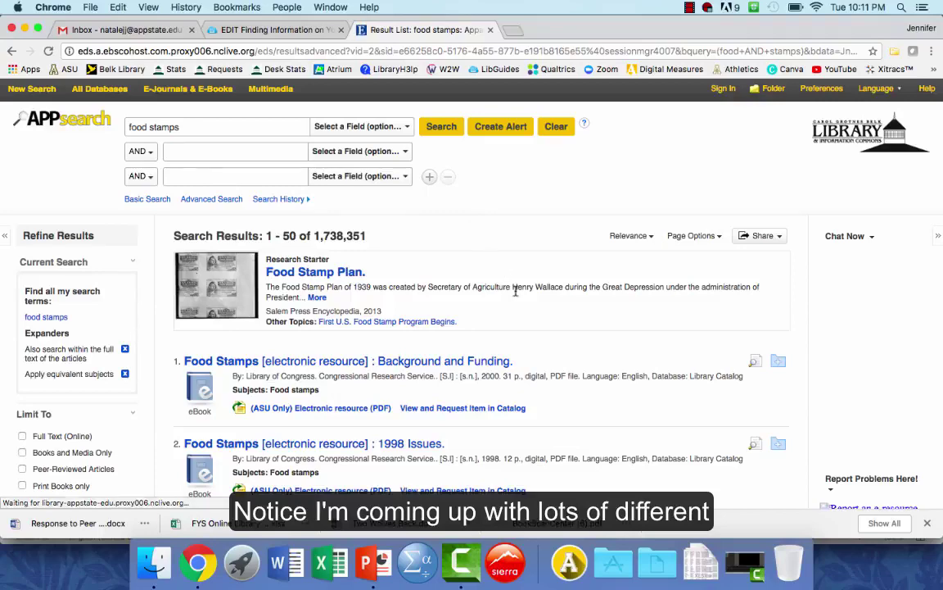
# Step: Limit the food stamps results to peer-reviewed articles
pyautogui.scroll(-2, 515, 291)
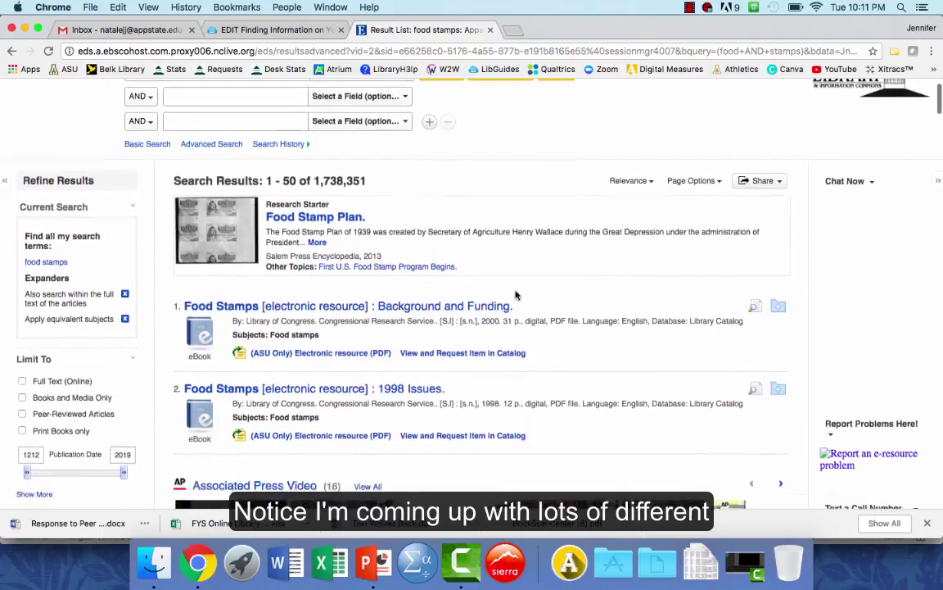
pyautogui.scroll(-1, 515, 290)
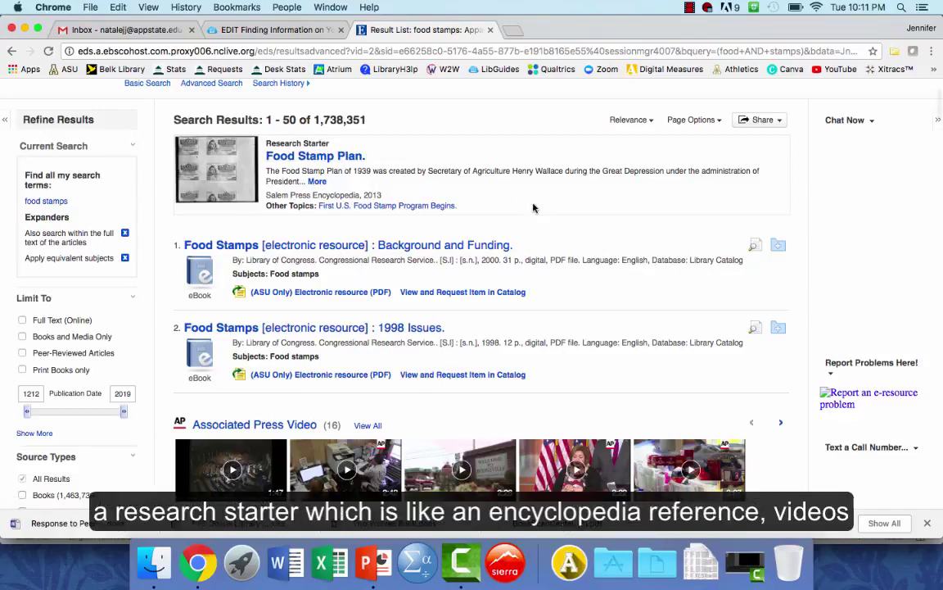
pyautogui.scroll(-9, 533, 208)
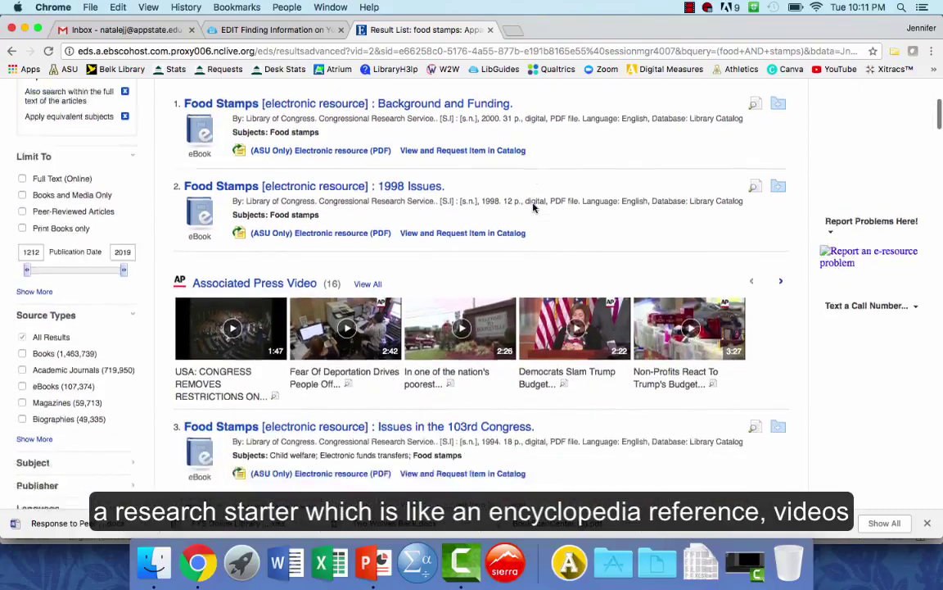
pyautogui.scroll(10, 533, 208)
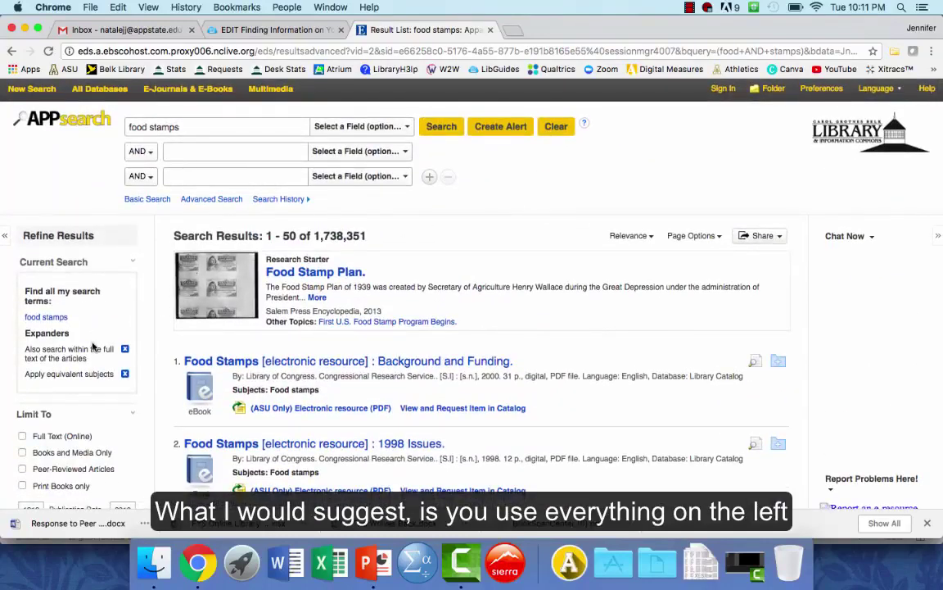
pyautogui.scroll(-1, 92, 346)
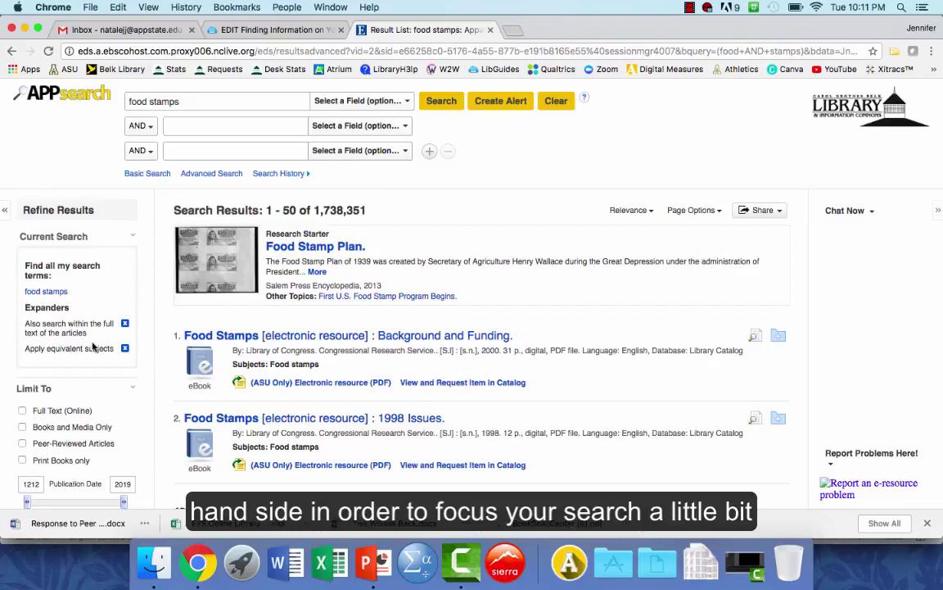
pyautogui.scroll(-2, 92, 346)
pyautogui.scroll(-2, 92, 346)
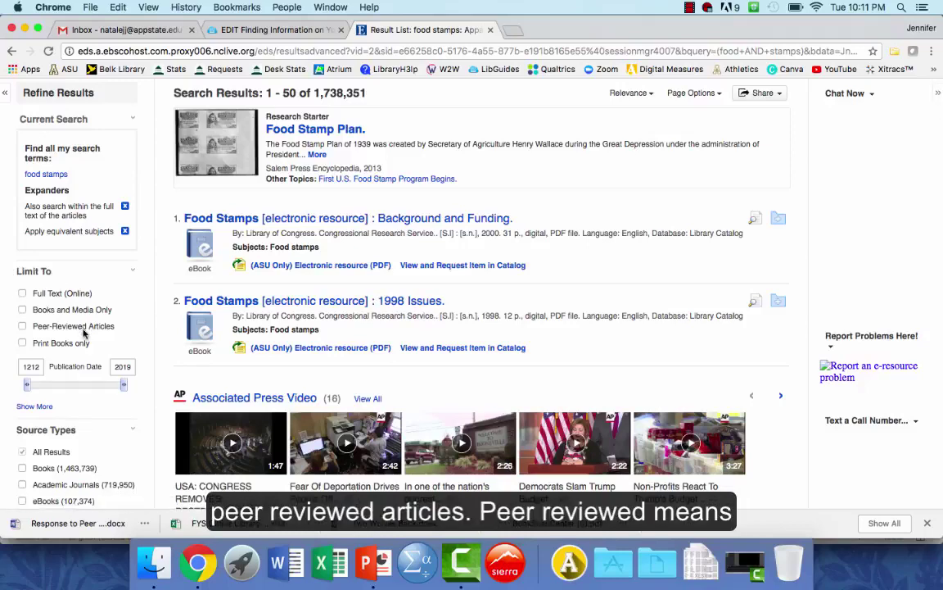
pyautogui.click(22, 326)
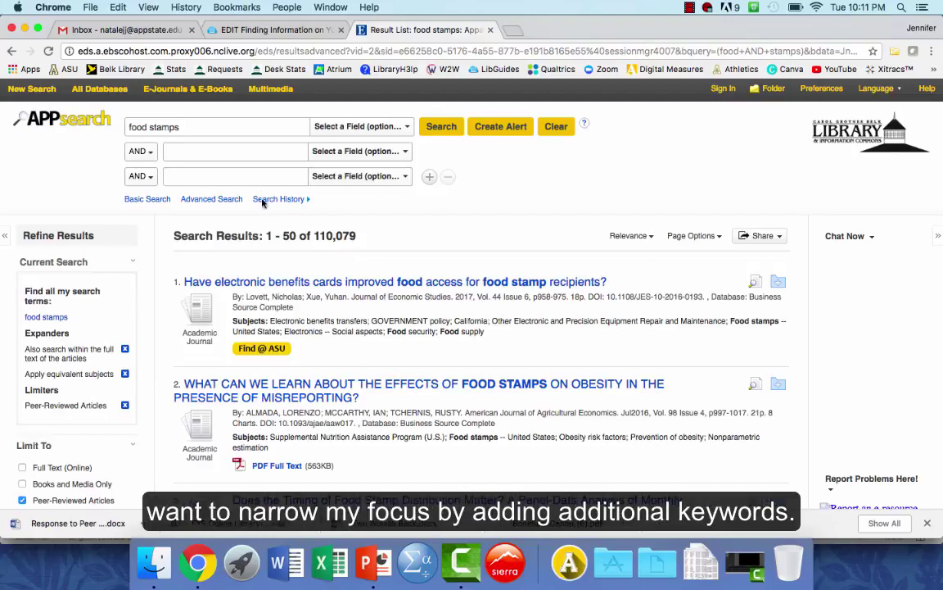
# Step: Add the suggested term "elderly or aged or older or elder or geriatric" as a second AND keyword and rerun the search
pyautogui.click(200, 153)
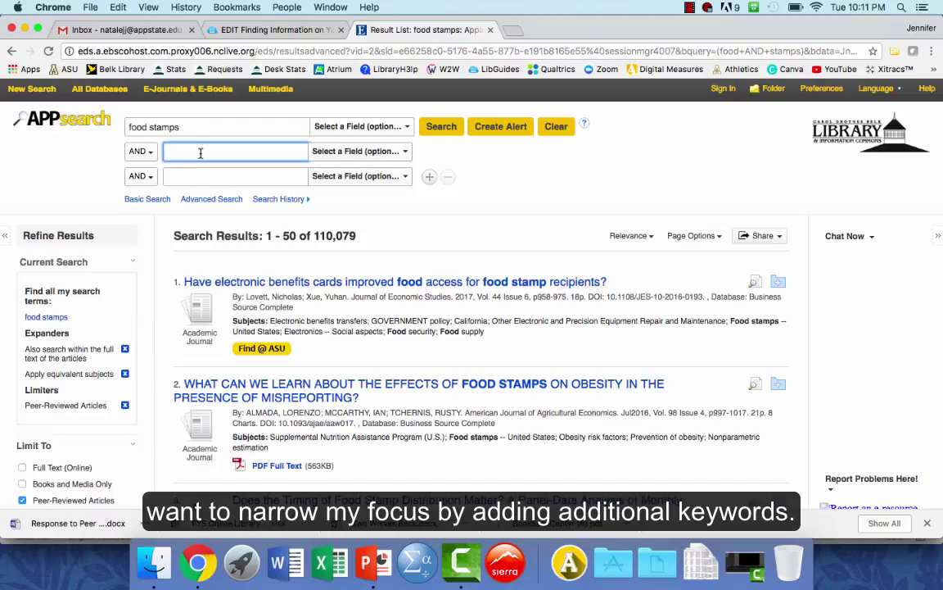
pyautogui.write('elderly')
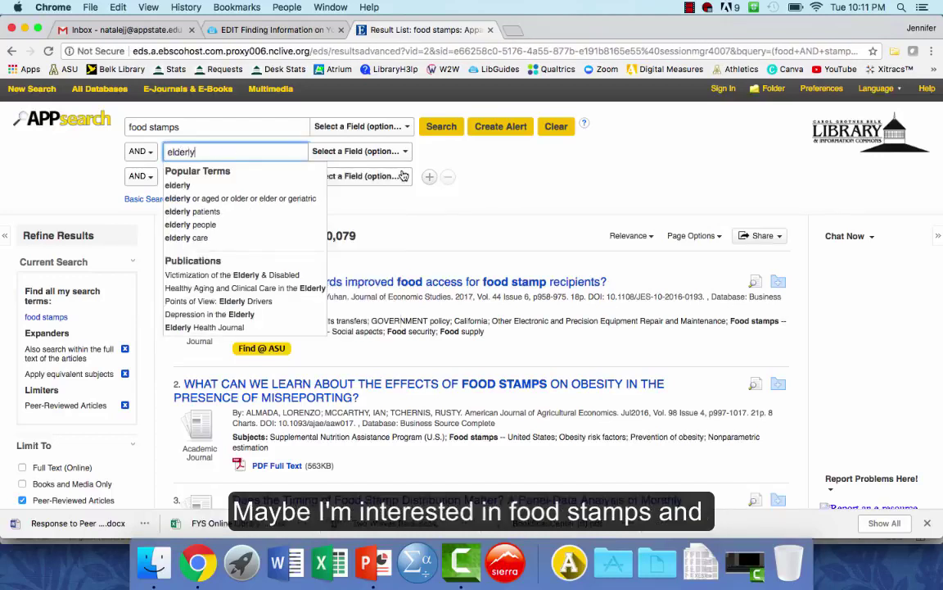
pyautogui.click(274, 206)
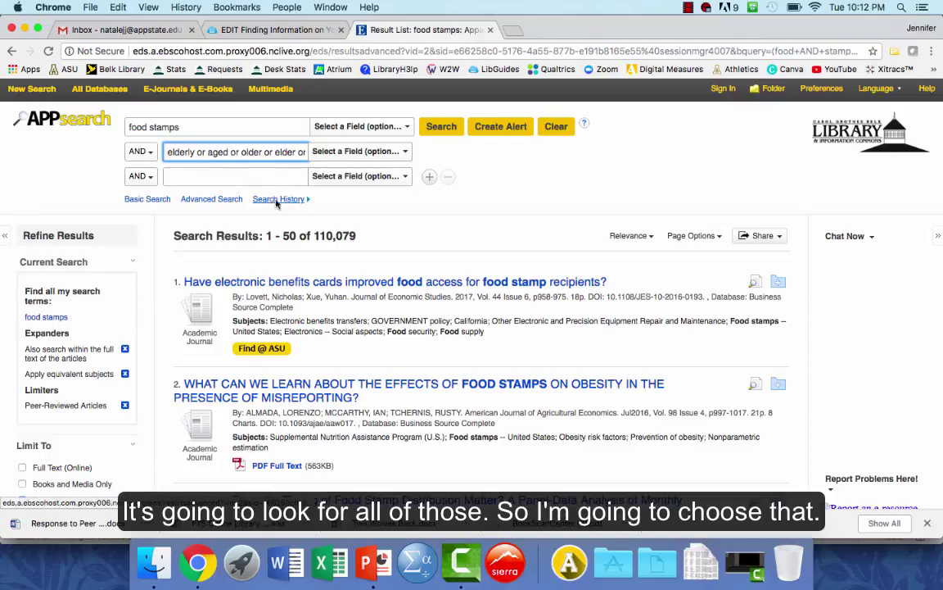
pyautogui.click(443, 131)
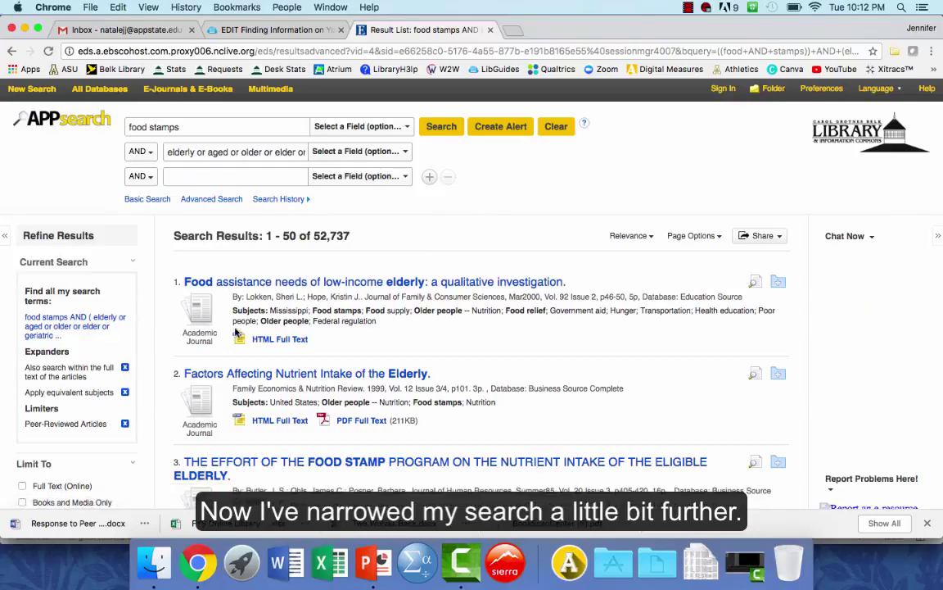
# Step: Move the start of the publication date range to 1976 using its slider
pyautogui.scroll(-3, 97, 386)
pyautogui.scroll(-2, 99, 394)
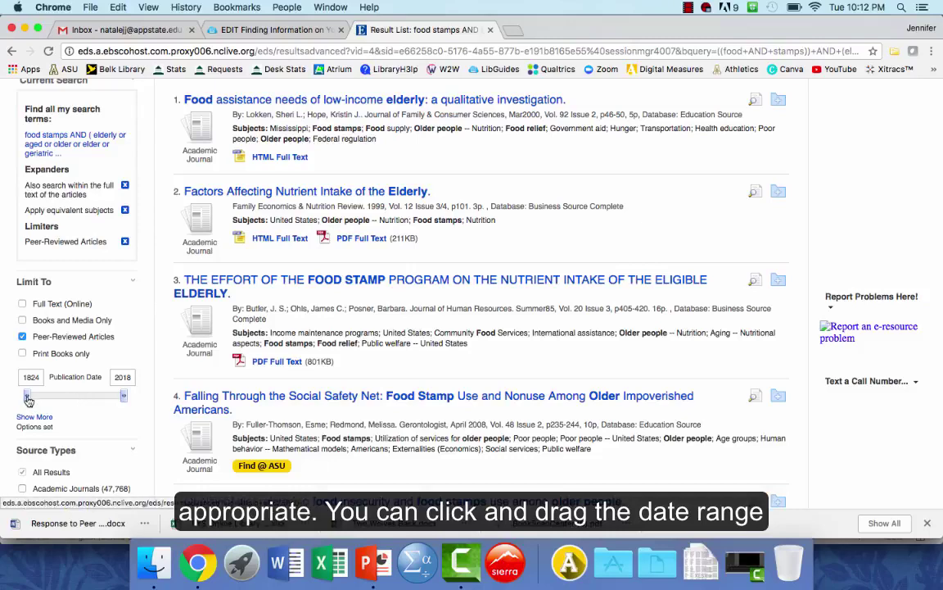
pyautogui.moveTo(28, 399); pyautogui.dragTo(104, 400)
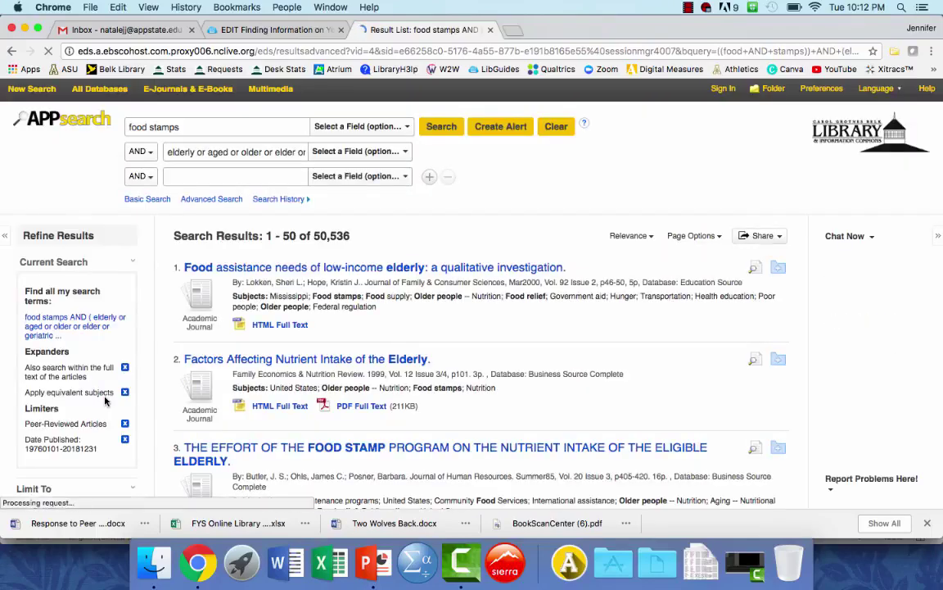
# Step: Set the start year of the publication date range to 2008 and apply it to the results
pyautogui.scroll(-3, 105, 401)
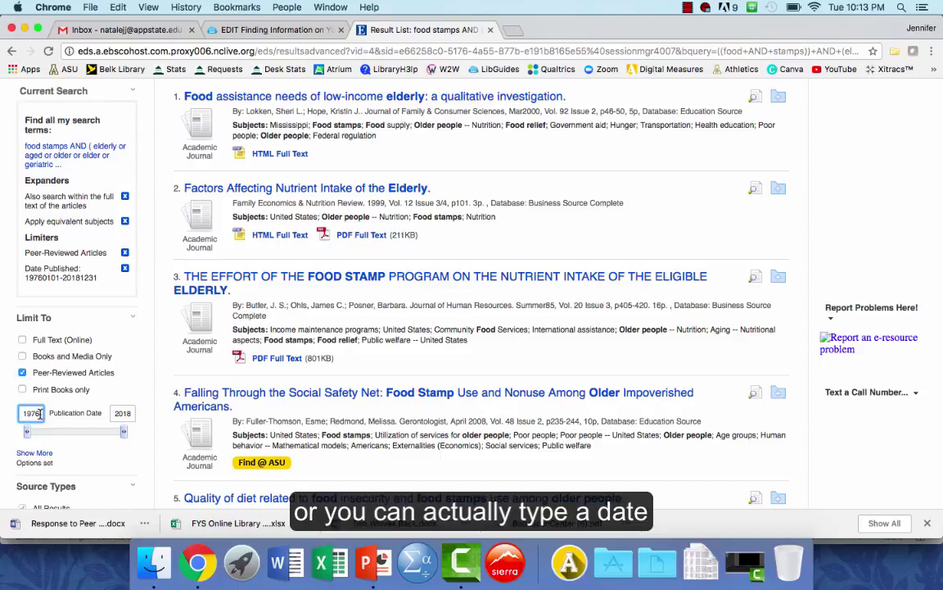
pyautogui.doubleClick(21, 414)
pyautogui.write('2008')
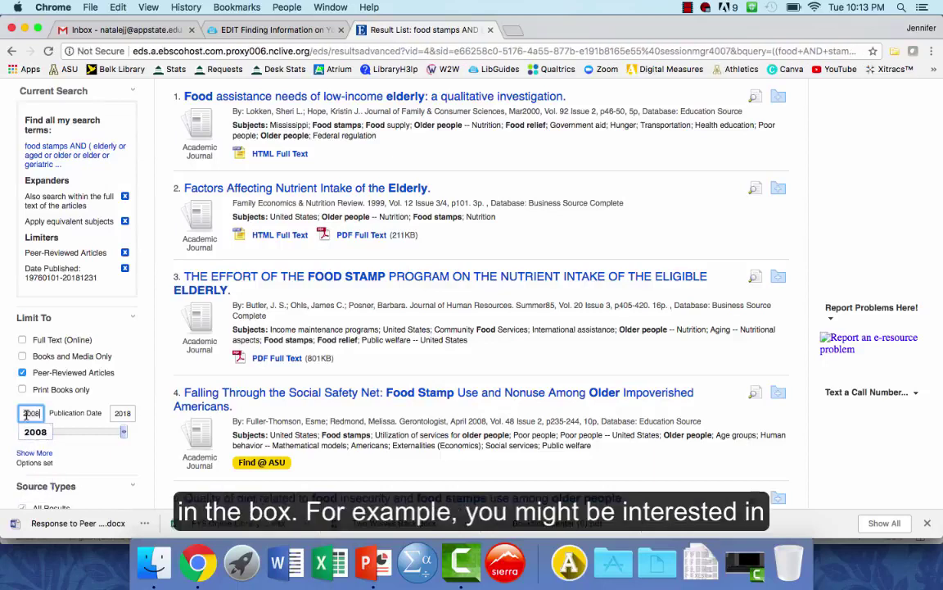
pyautogui.press('Return')
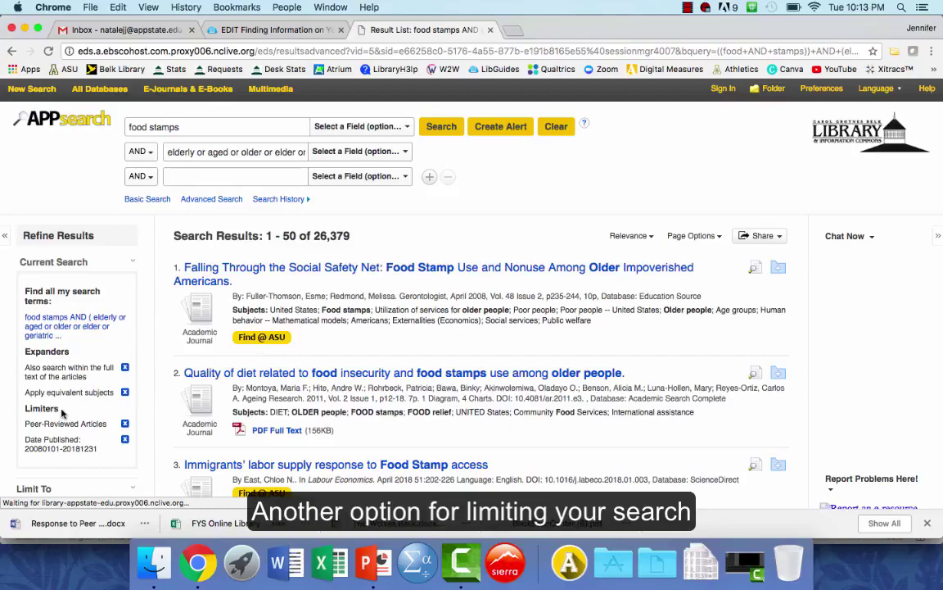
# Step: Expand the subject filter and open its full list of subjects
pyautogui.scroll(-5, 61, 413)
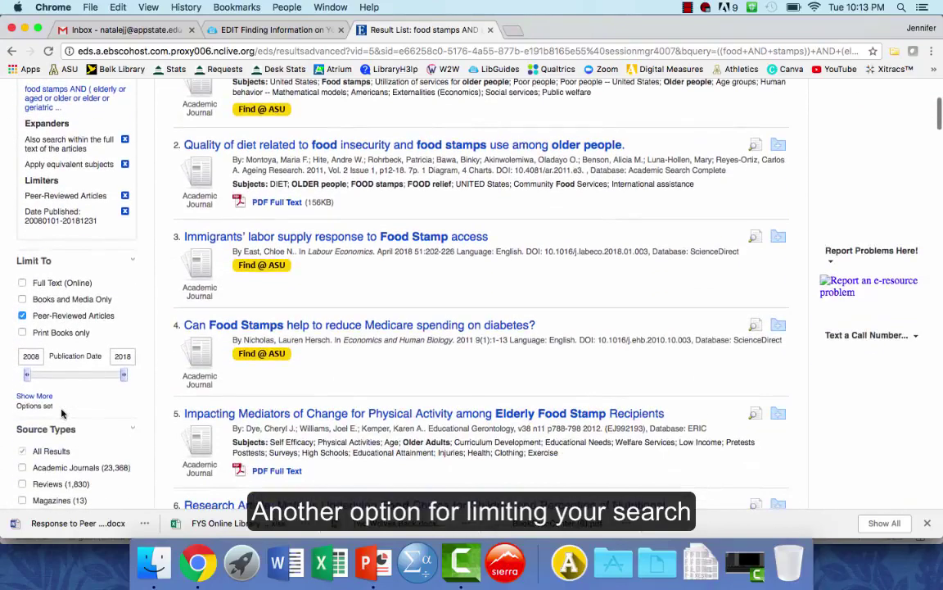
pyautogui.scroll(-4, 62, 414)
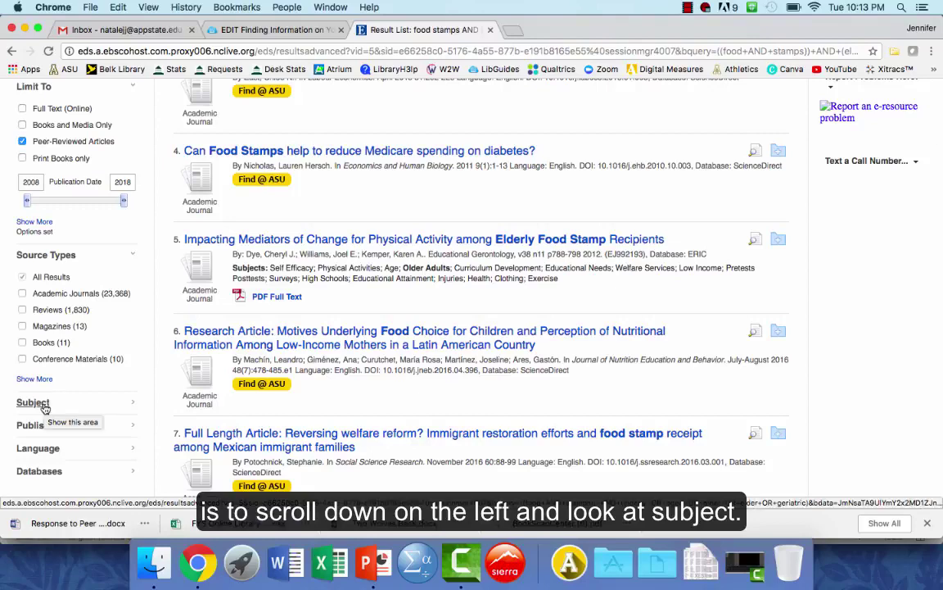
pyautogui.click(44, 407)
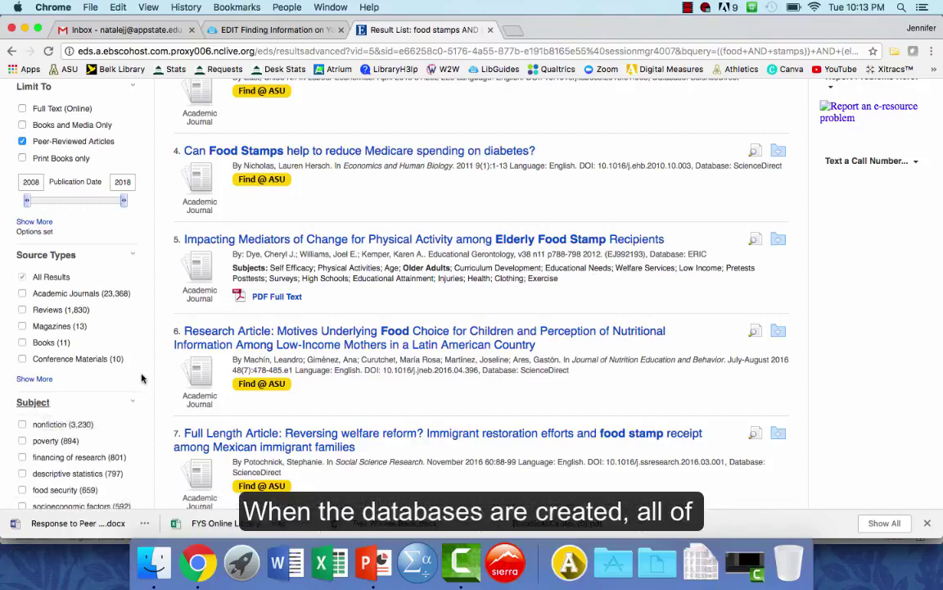
pyautogui.scroll(-3, 142, 378)
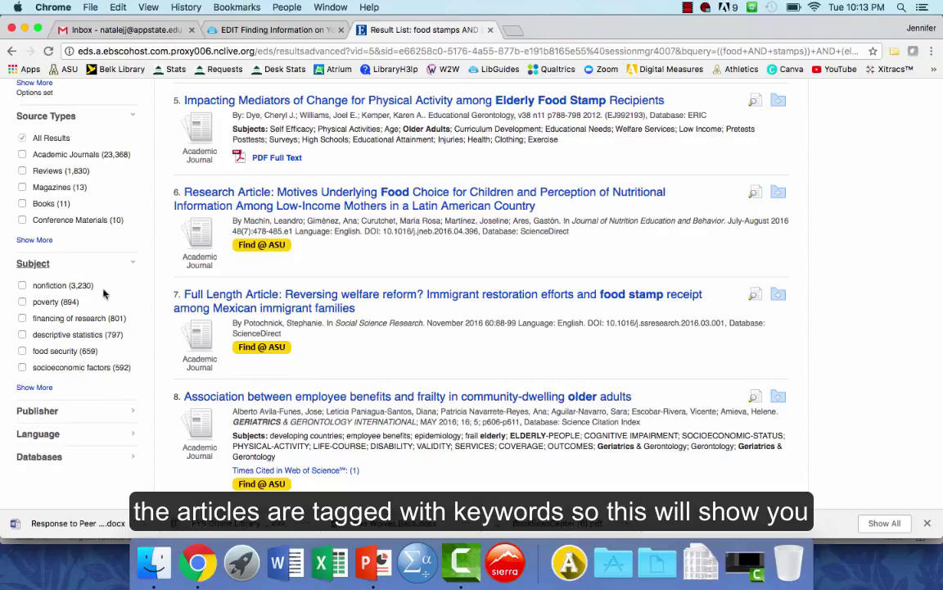
pyautogui.click(38, 387)
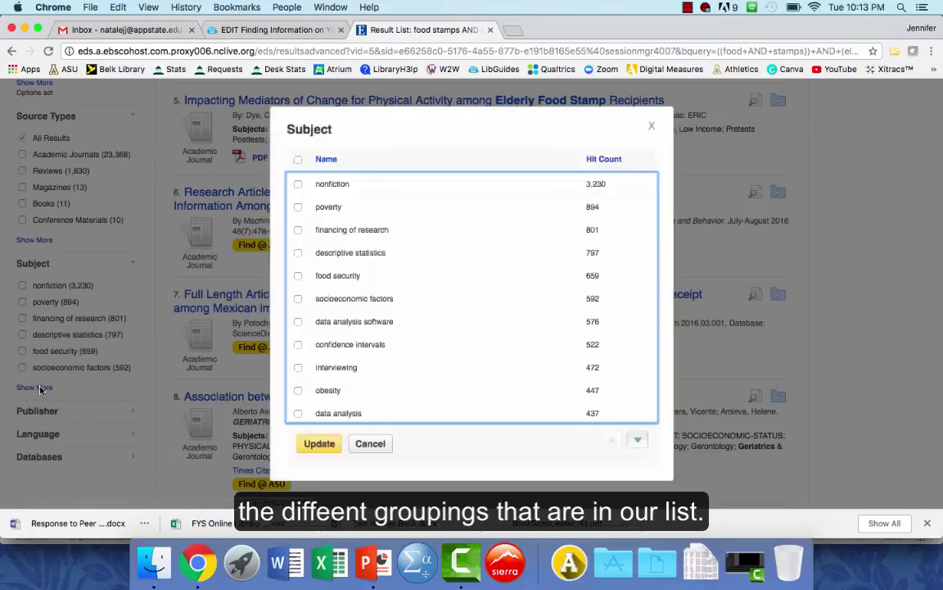
# Step: Choose "public welfare" from the subject list and update the results to that subject
pyautogui.scroll(-1, 475, 336)
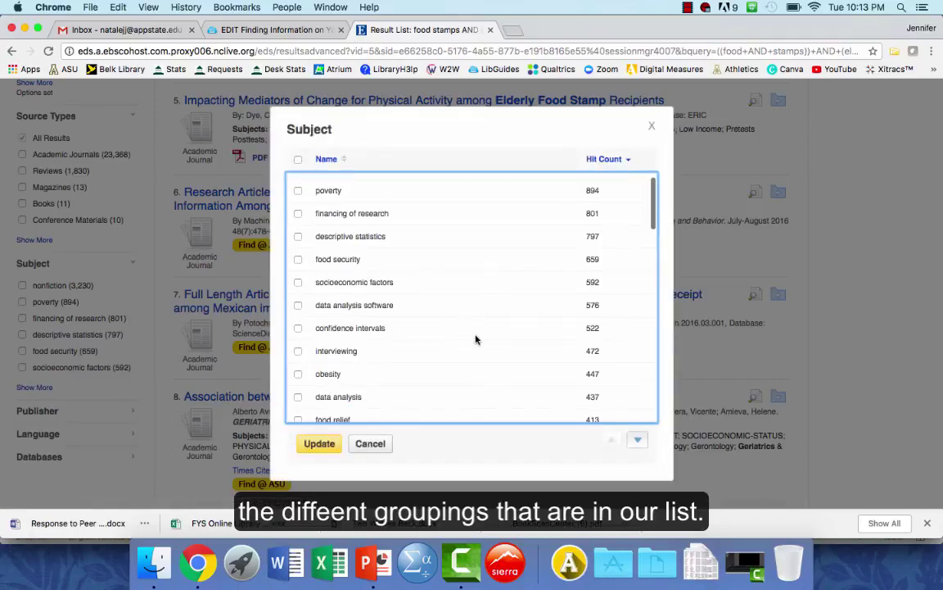
pyautogui.scroll(-2, 476, 339)
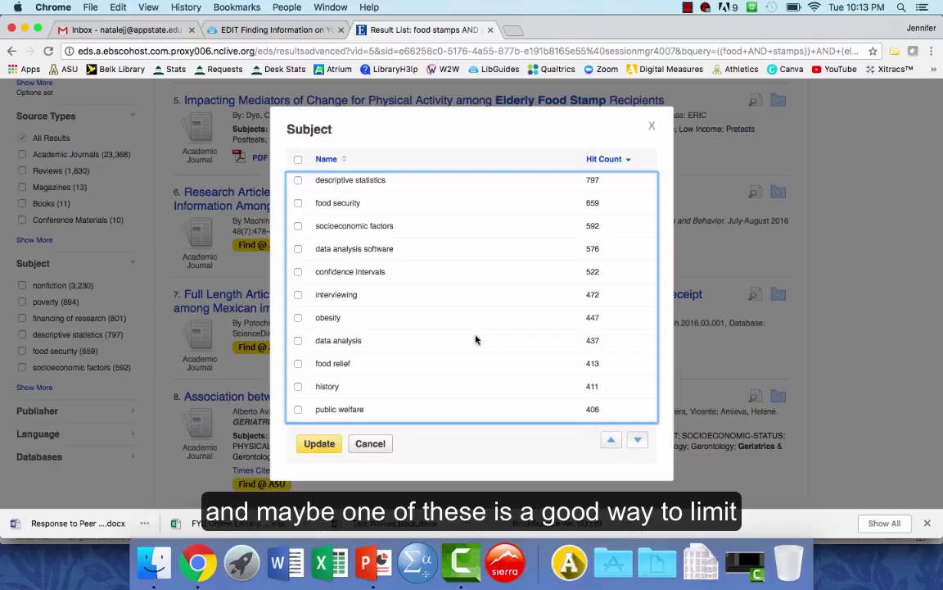
pyautogui.scroll(-5, 476, 339)
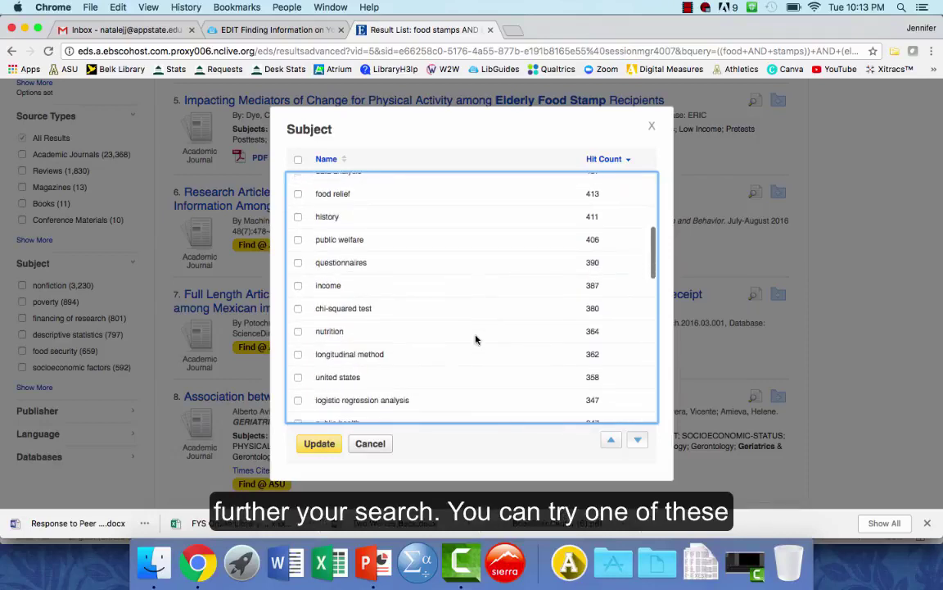
pyautogui.scroll(-2, 476, 339)
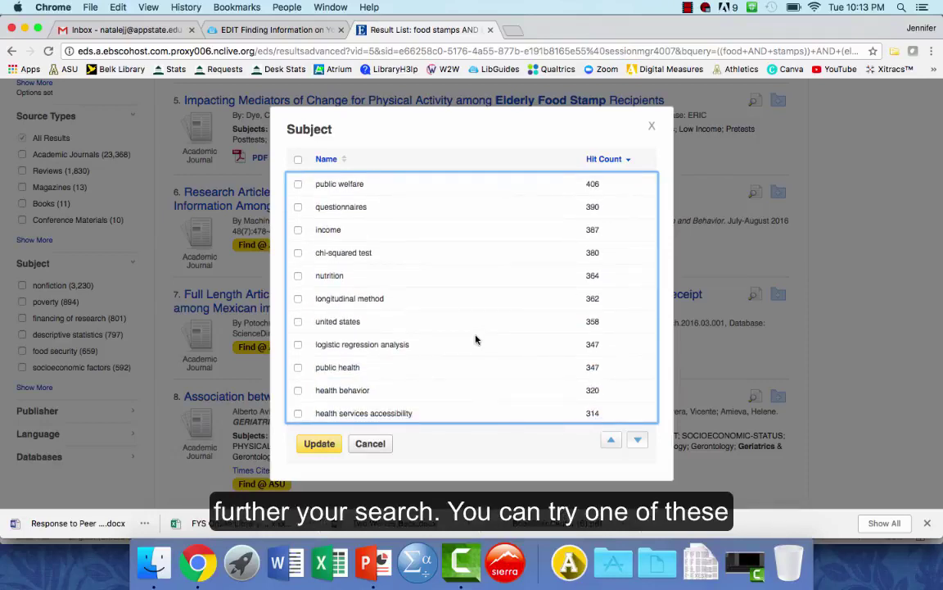
pyautogui.scroll(2, 475, 339)
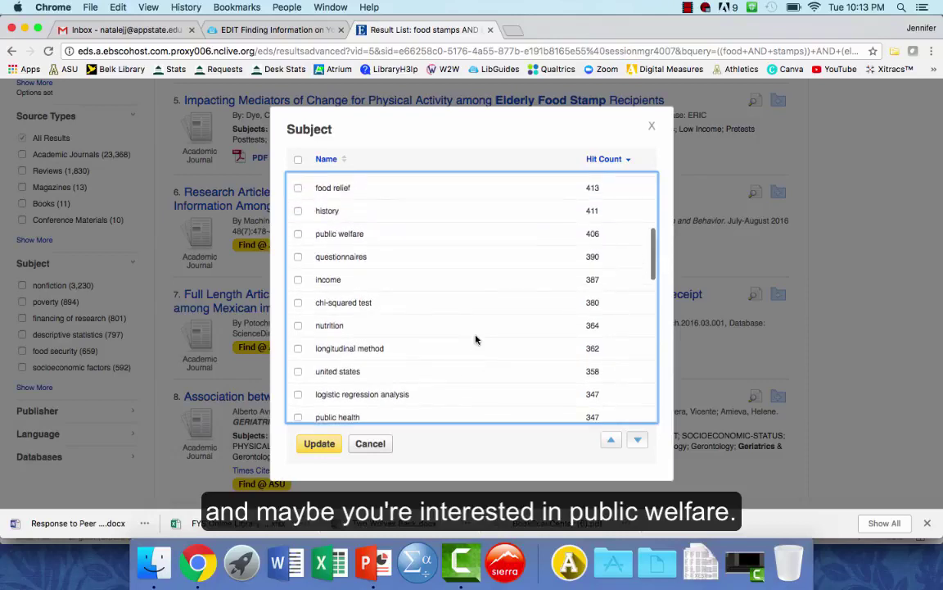
pyautogui.click(297, 234)
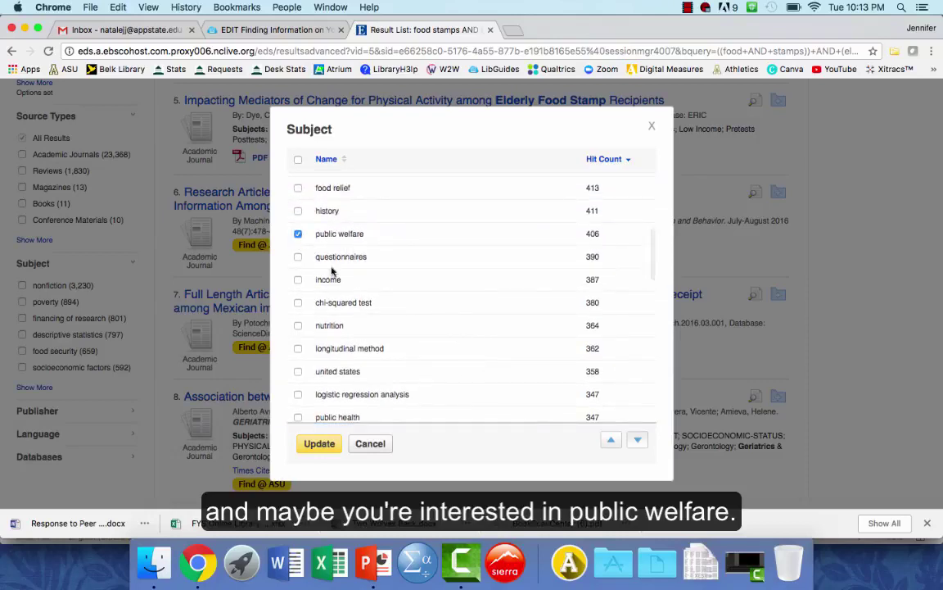
pyautogui.click(325, 444)
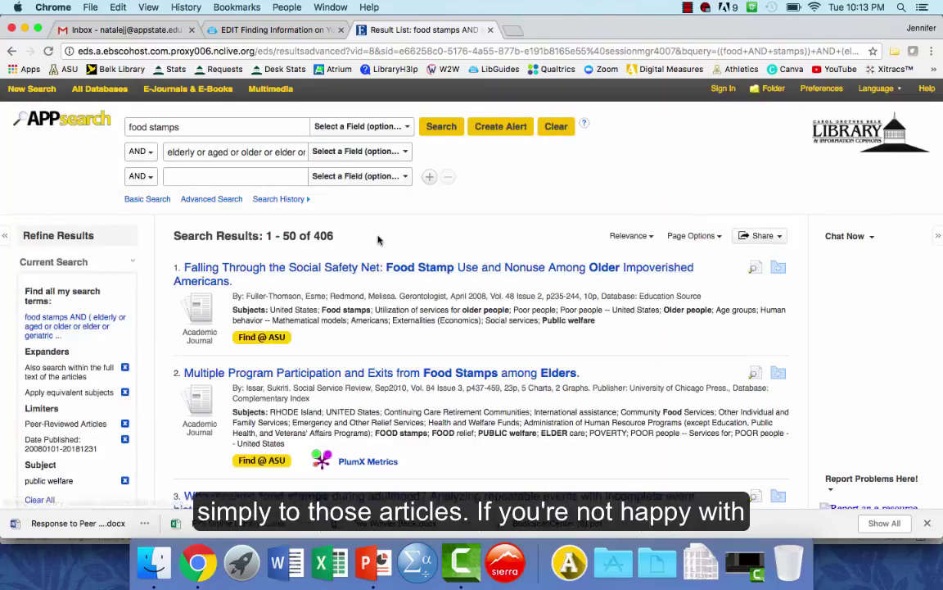
# Step: Remove the public welfare subject limit from the current search
pyautogui.scroll(-2, 363, 320)
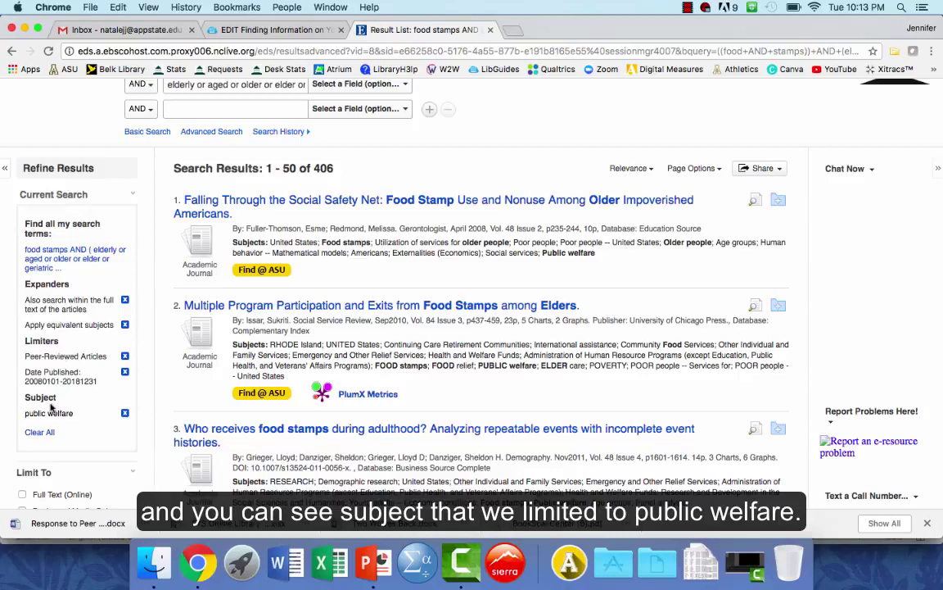
pyautogui.click(127, 416)
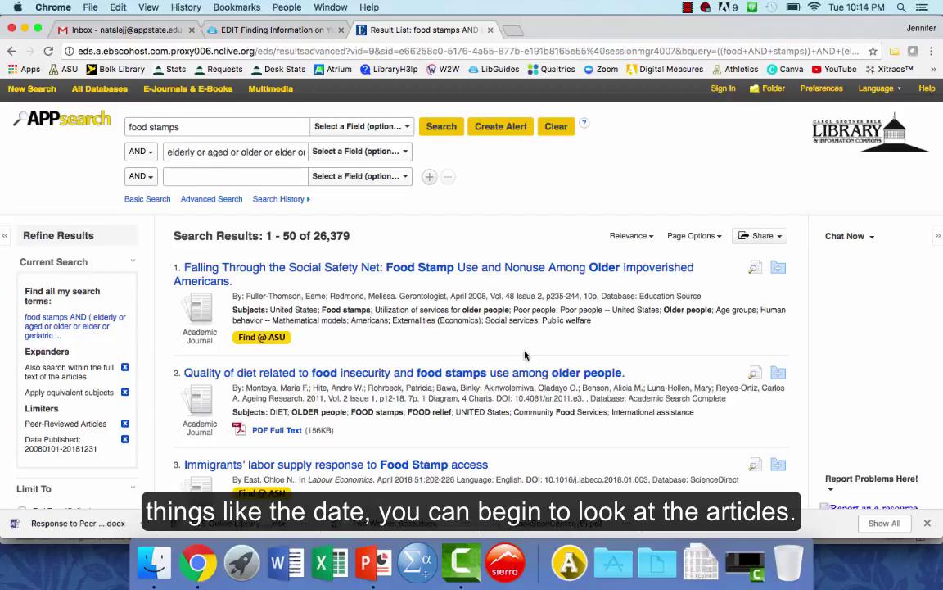
# Step: Open the record for "Quality of diet related to food insecurity and food stamps use among older people" and review its details and abstract
pyautogui.scroll(-2, 525, 354)
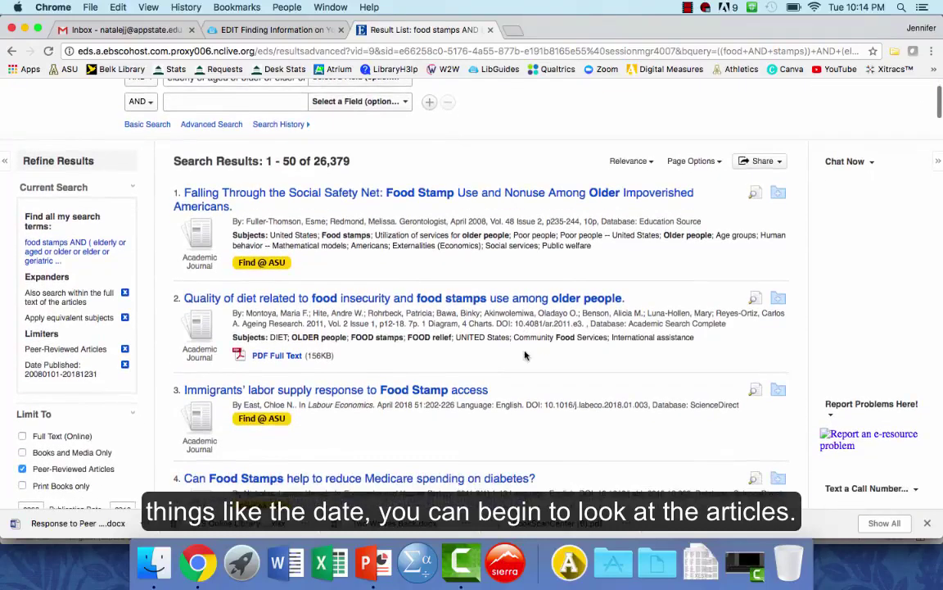
pyautogui.click(450, 300)
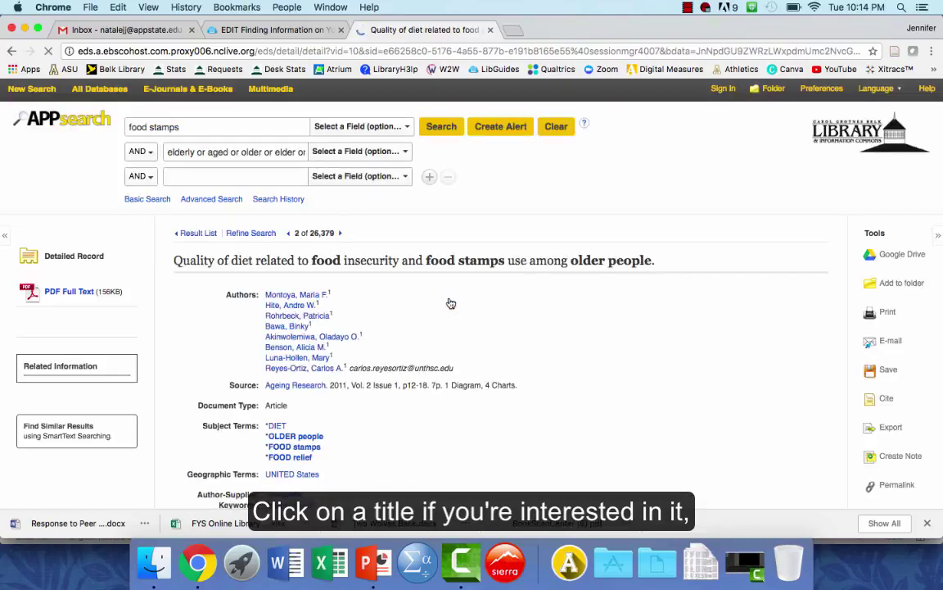
pyautogui.scroll(-5, 450, 304)
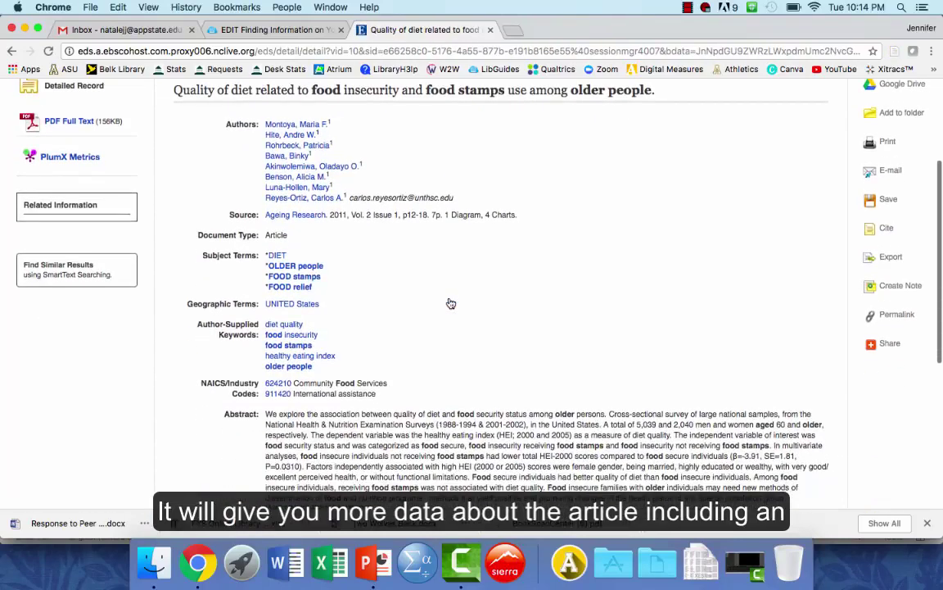
pyautogui.scroll(-2, 451, 304)
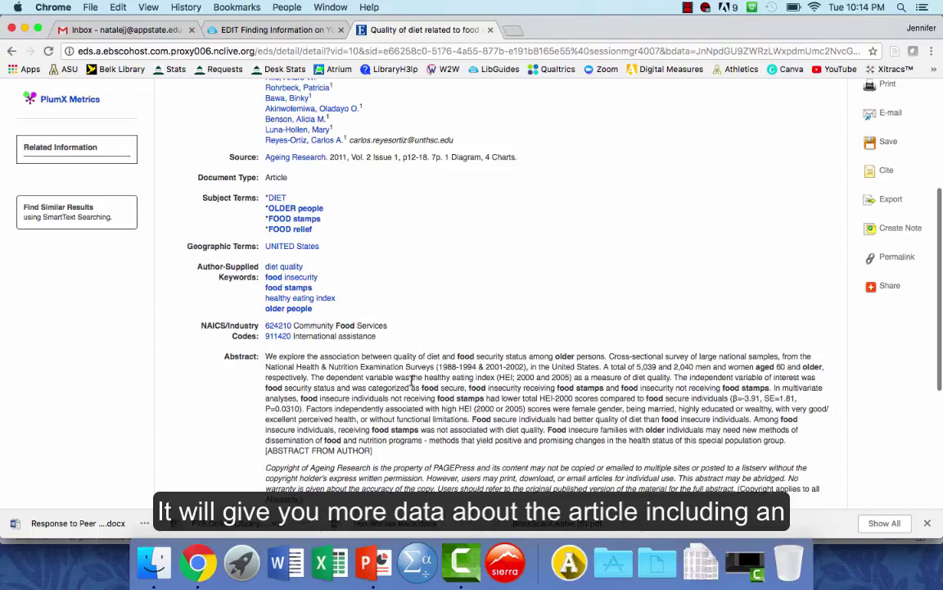
pyautogui.scroll(-3, 526, 344)
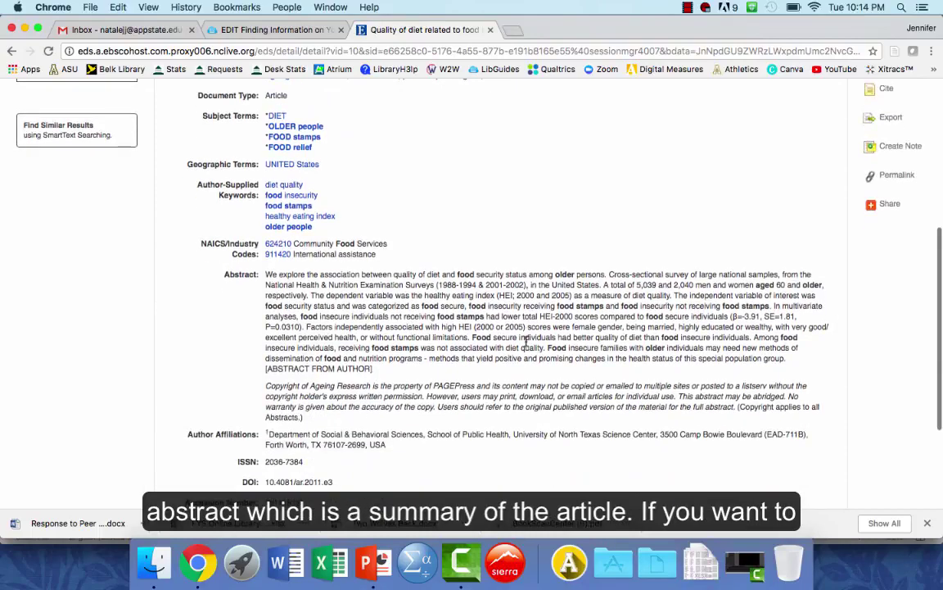
pyautogui.scroll(10, 525, 343)
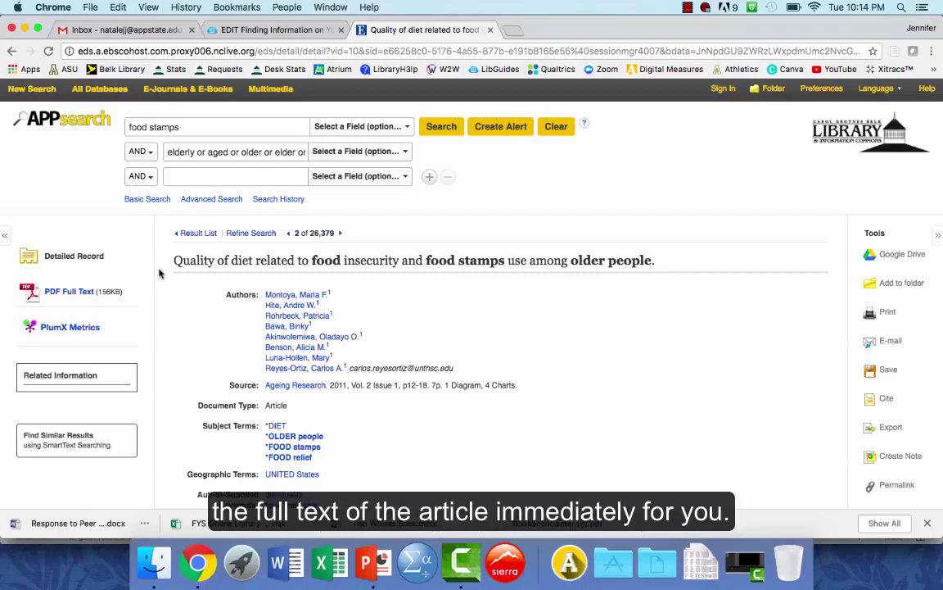
# Step: Return to the result list, open "Can Food Stamps help to reduce Medicare spending on diabetes?" and locate its full text through Find @ ASU
pyautogui.click(198, 233)
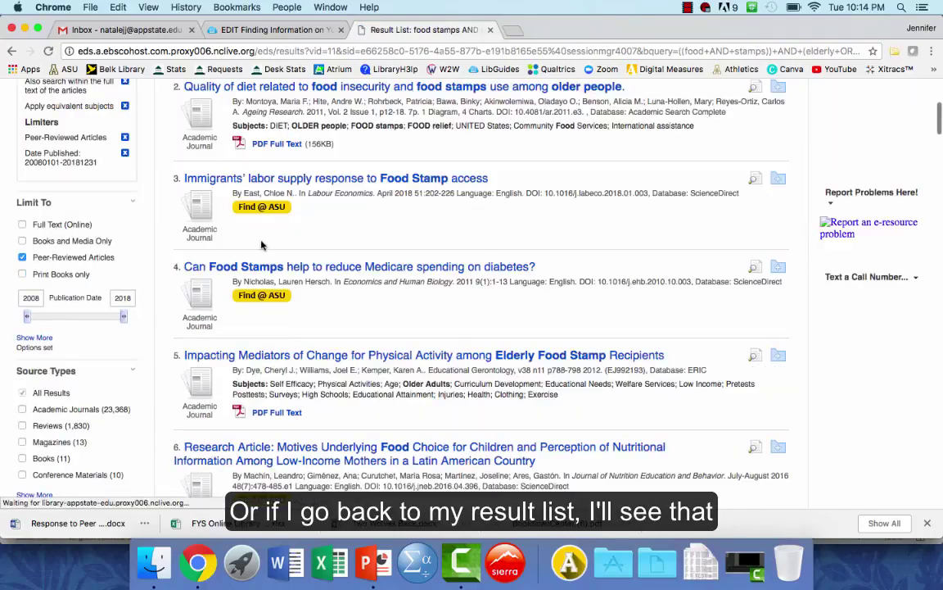
pyautogui.click(291, 267)
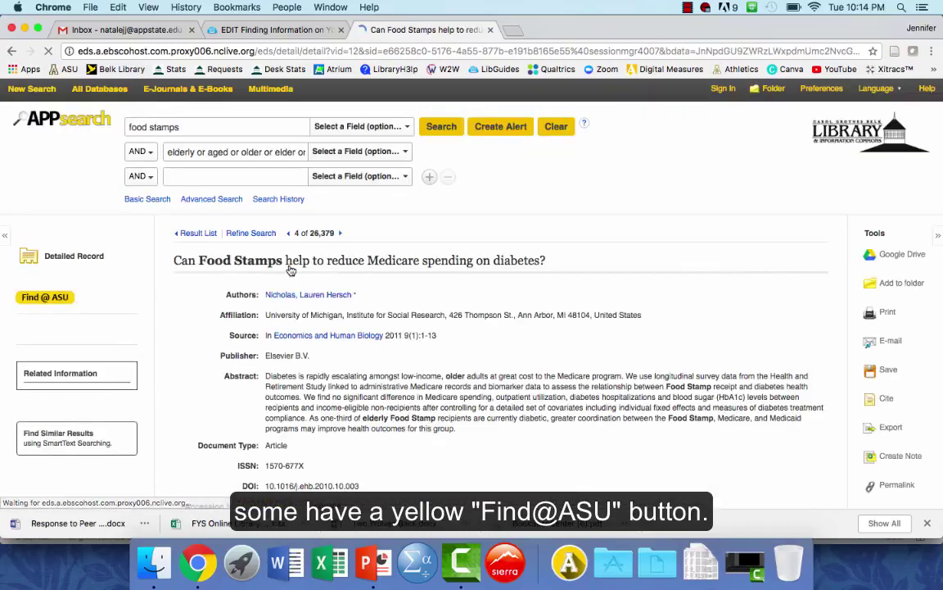
pyautogui.click(57, 301)
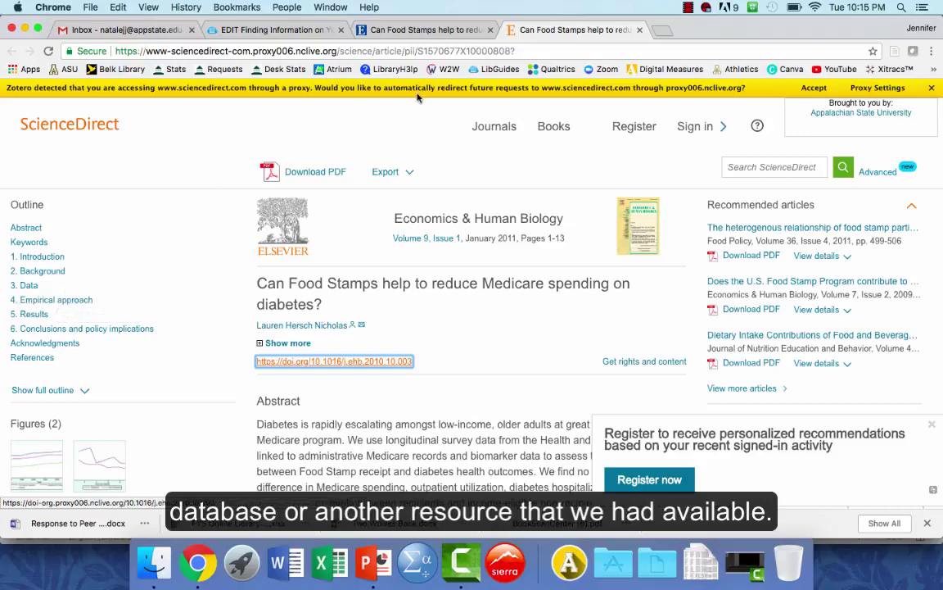
# Step: Return to the article's APPsearch record, review its citation formats such as AMA, APA and Chicago/Turbian, and close them
pyautogui.click(426, 30)
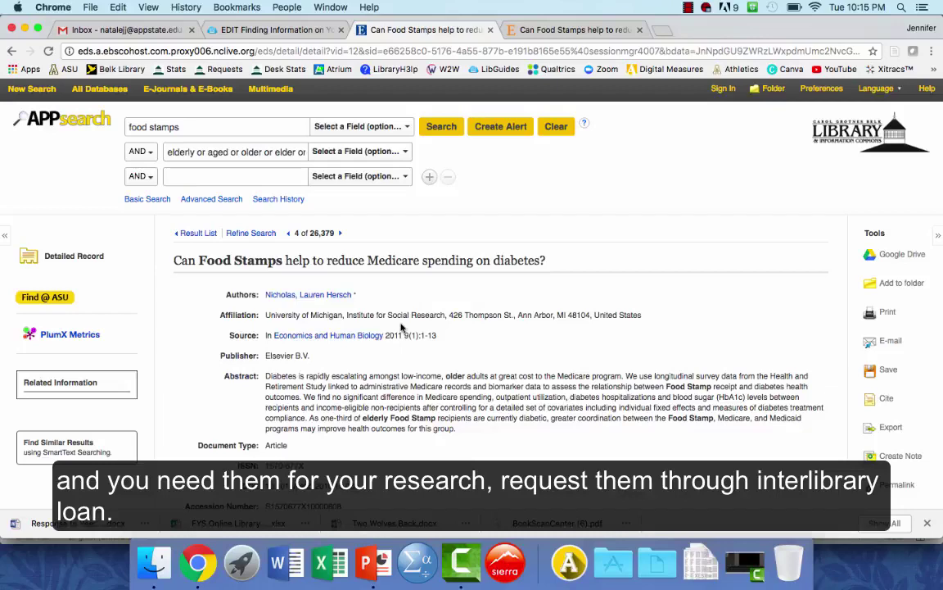
pyautogui.scroll(-3, 401, 327)
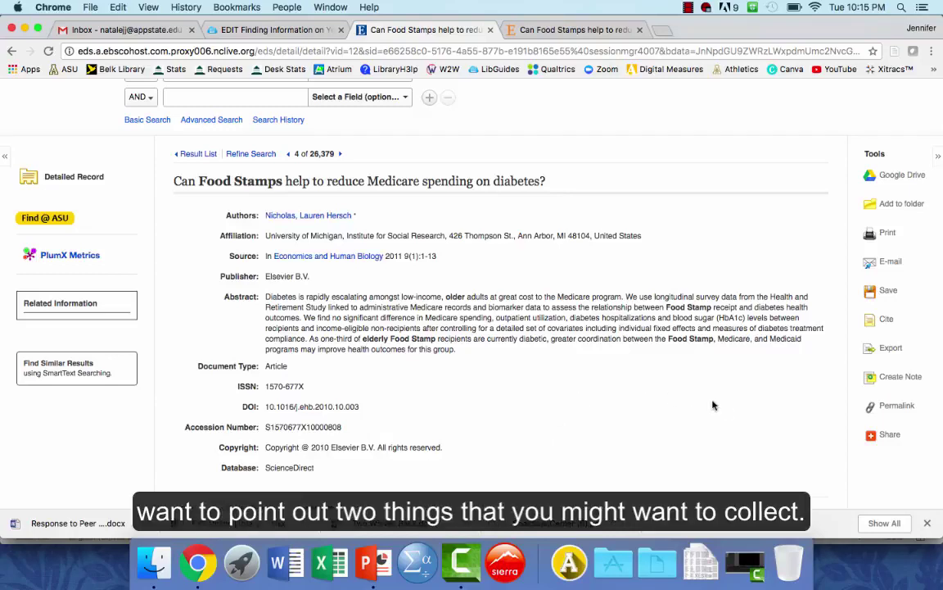
pyautogui.click(888, 322)
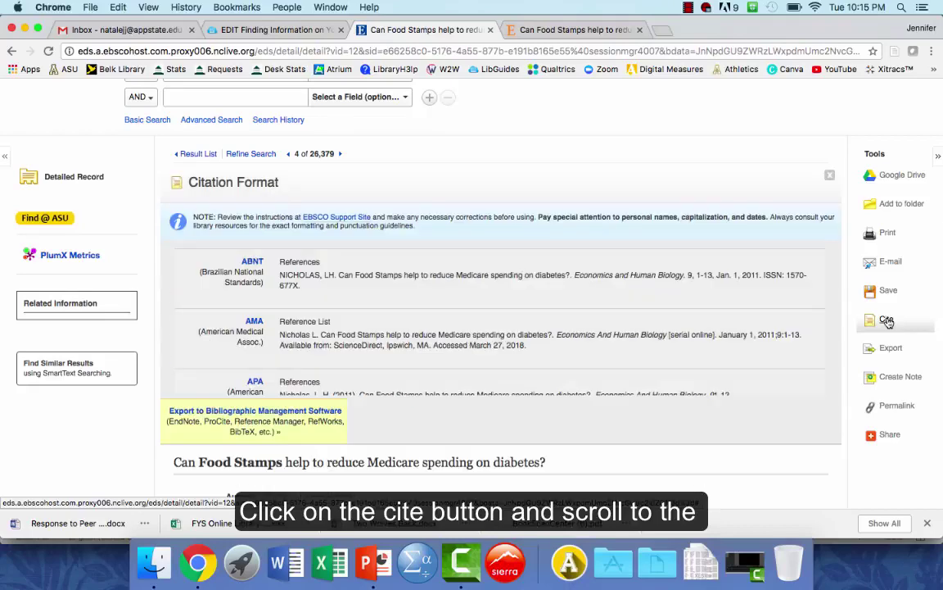
pyautogui.scroll(-5, 631, 348)
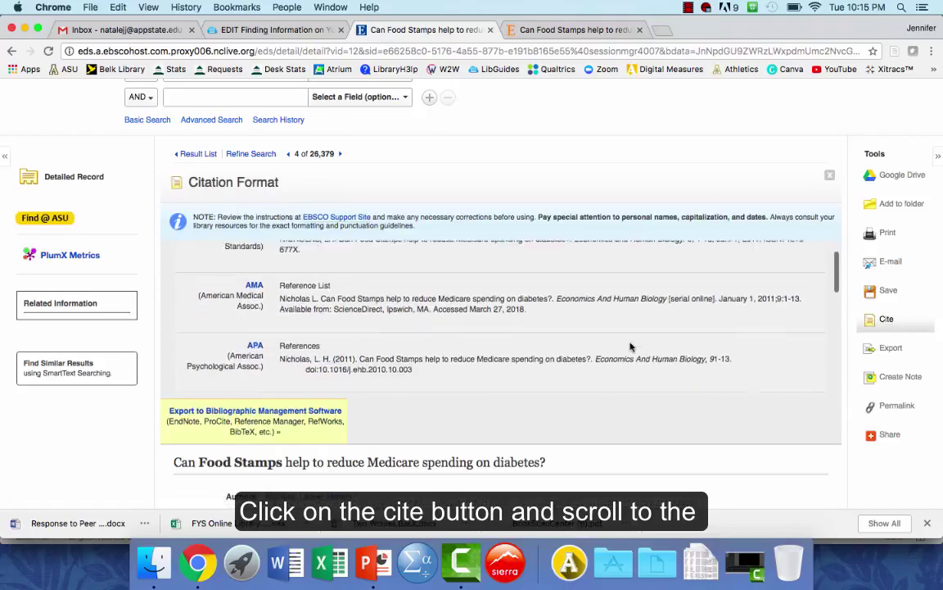
pyautogui.scroll(1, 631, 347)
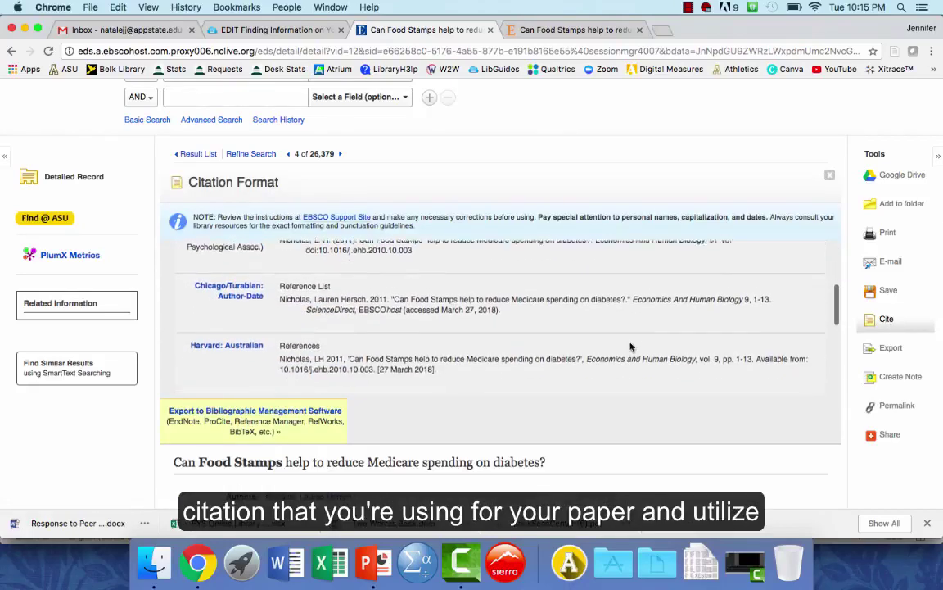
pyautogui.scroll(2, 631, 347)
pyautogui.scroll(2, 631, 347)
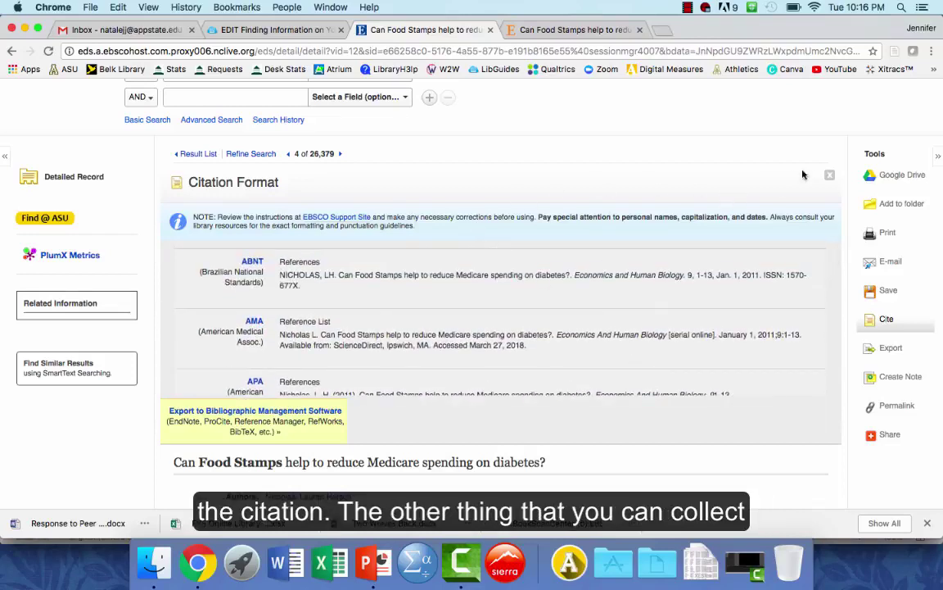
pyautogui.click(747, 159)
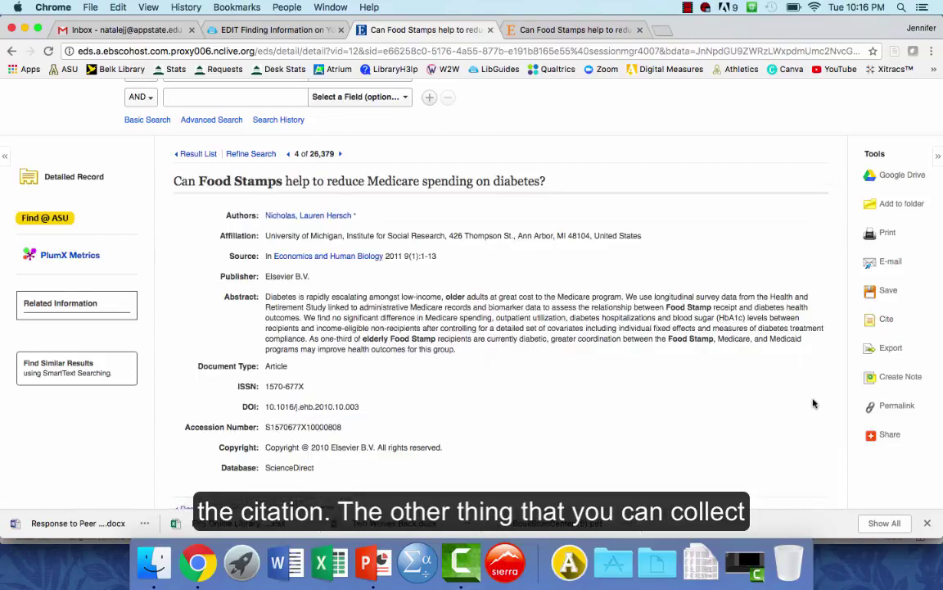
# Step: Display the permalink for the Medicare spending article and select the whole link
pyautogui.click(899, 407)
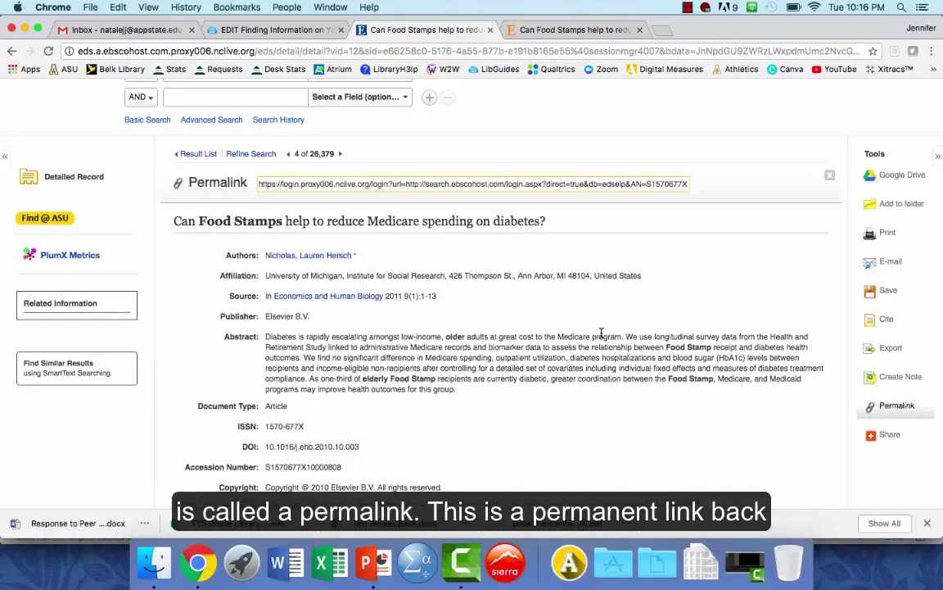
pyautogui.click(483, 184)
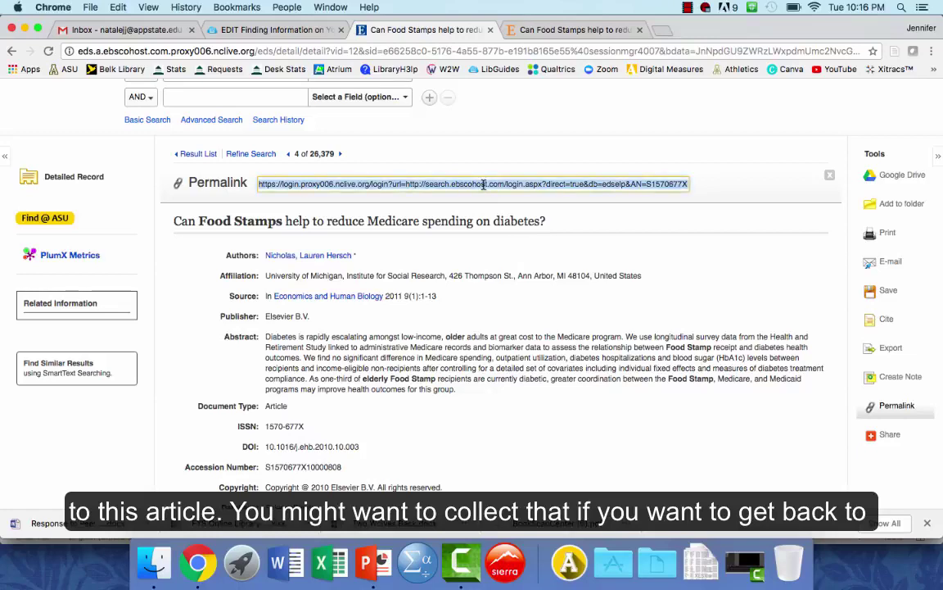
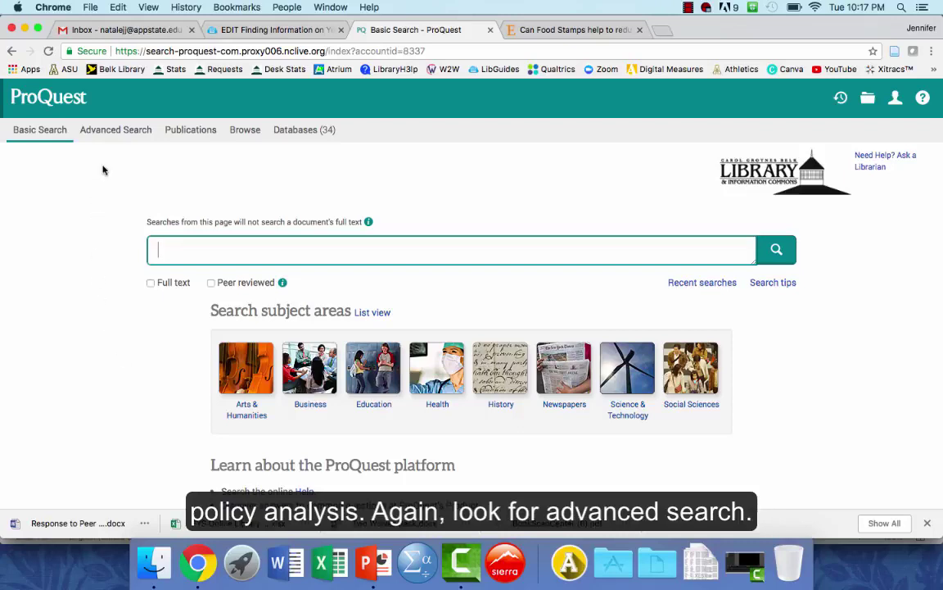
# Step: Run a ProQuest advanced search for "food stamps" AND "elderly" anywhere except full text
pyautogui.click(135, 135)
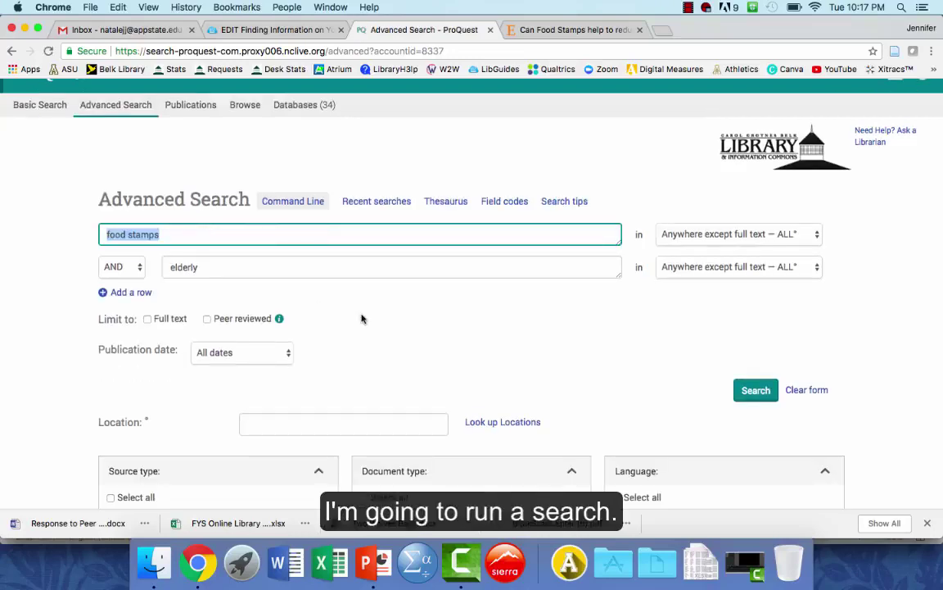
pyautogui.click(757, 390)
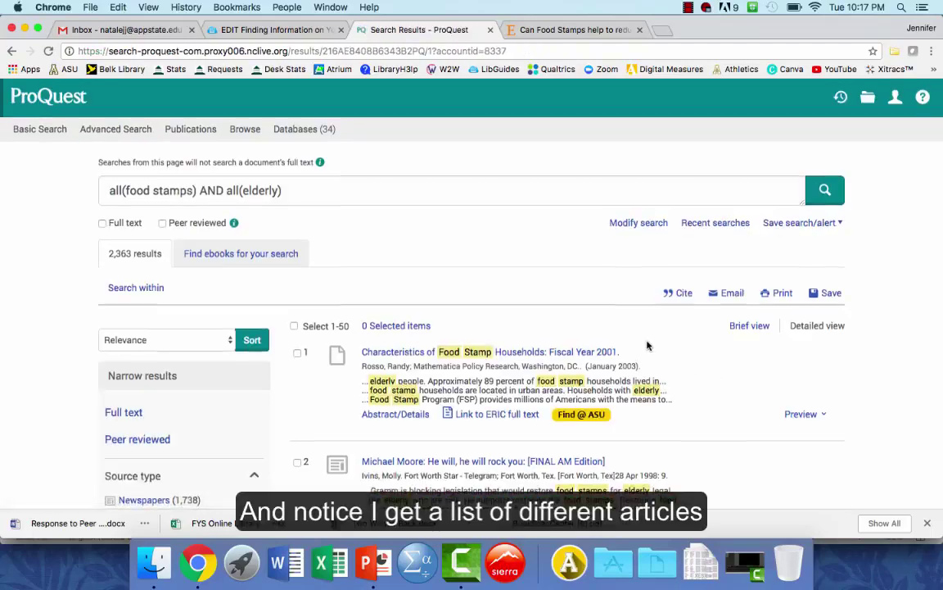
# Step: Limit the ProQuest search results to peer reviewed items
pyautogui.scroll(-2, 647, 345)
pyautogui.scroll(-2, 647, 340)
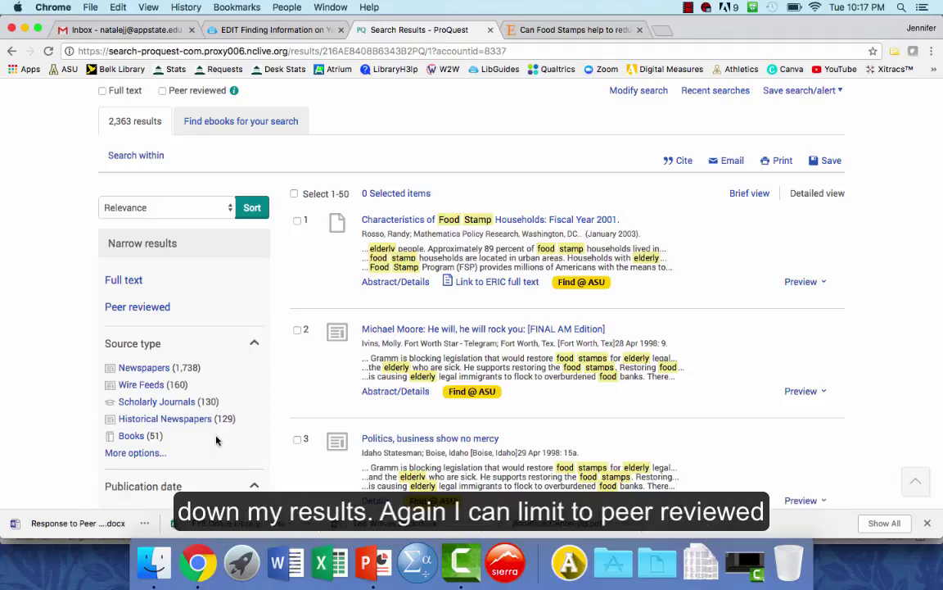
pyautogui.click(163, 308)
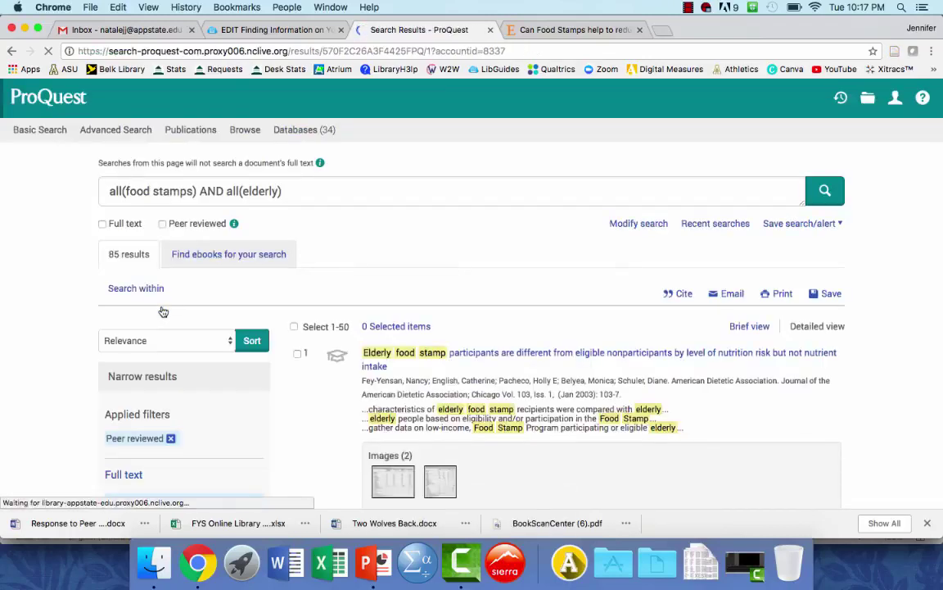
# Step: Look through the source type and publication date filters for the ProQuest results and expand the subject groupings
pyautogui.scroll(-3, 207, 412)
pyautogui.scroll(-5, 207, 412)
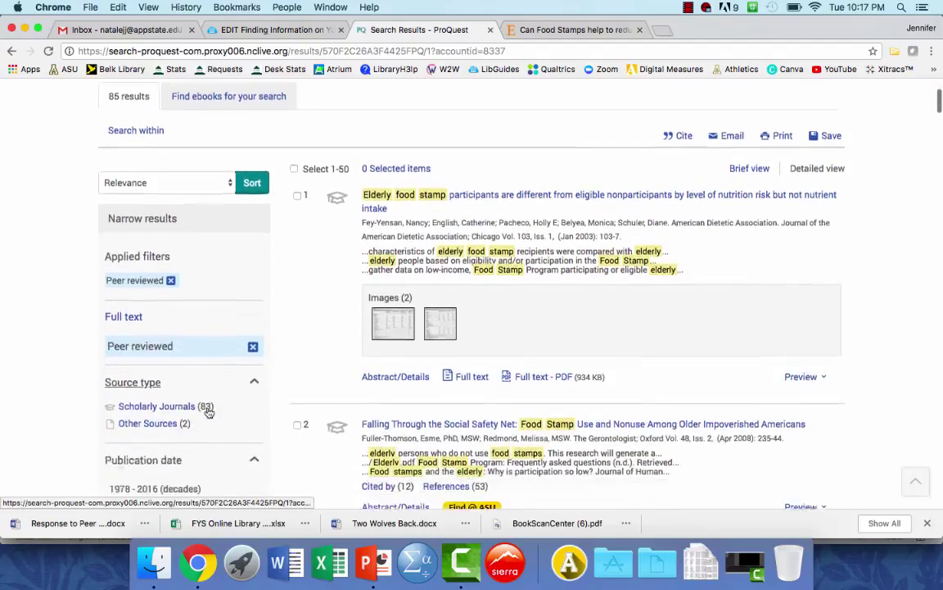
pyautogui.scroll(-2, 208, 412)
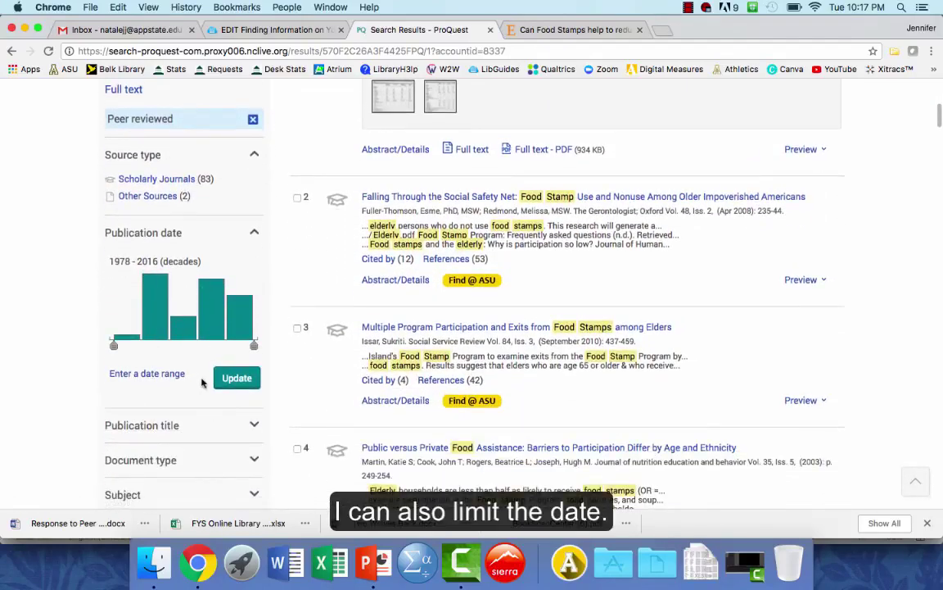
pyautogui.scroll(-3, 202, 383)
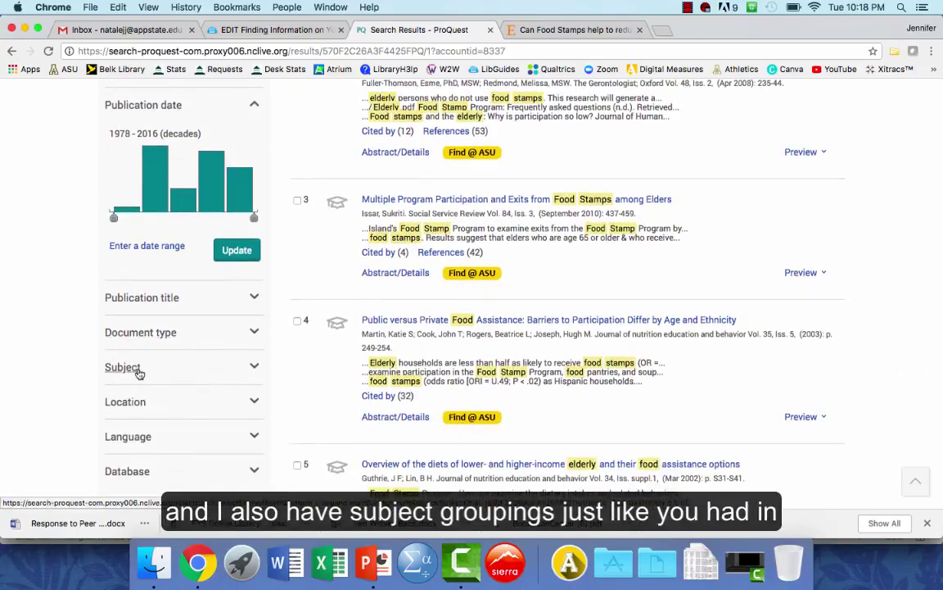
pyautogui.click(139, 370)
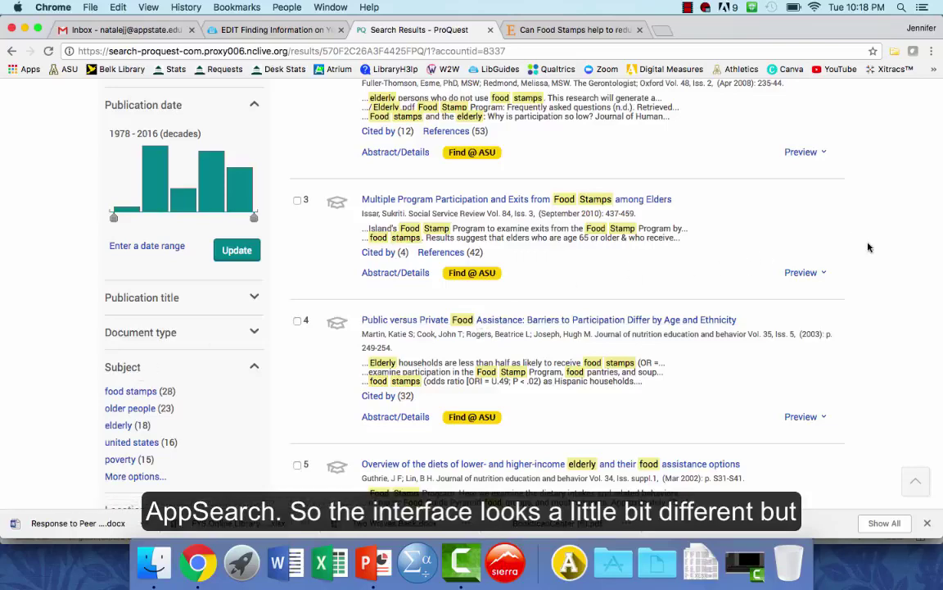
# Step: Go back to the library's home page and open the page listing all databases
pyautogui.scroll(5, 869, 247)
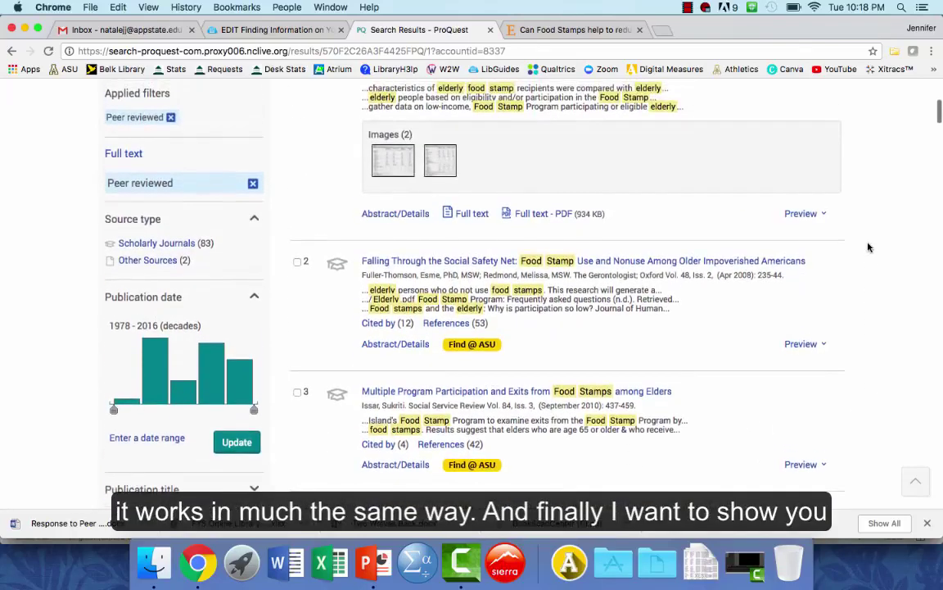
pyautogui.scroll(3, 869, 247)
pyautogui.press('super+bracketleft')
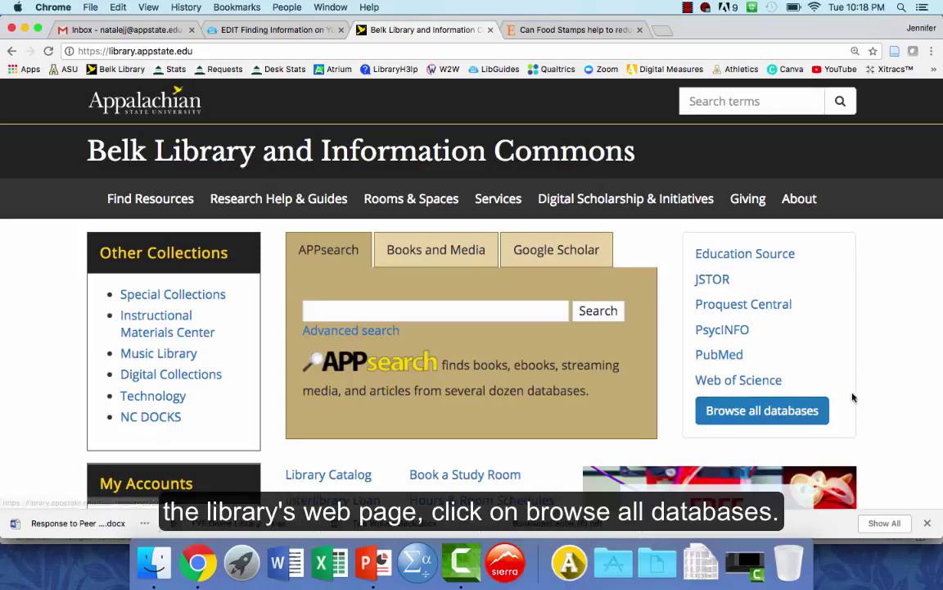
pyautogui.click(790, 416)
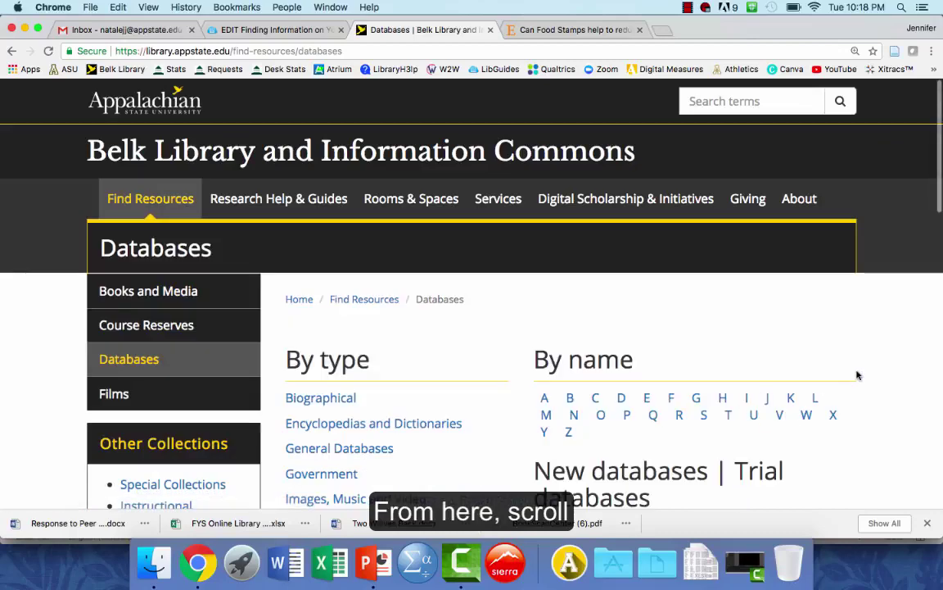
# Step: Open the Social Work list from the databases organized by subject
pyautogui.scroll(-3, 857, 375)
pyautogui.scroll(-5, 858, 375)
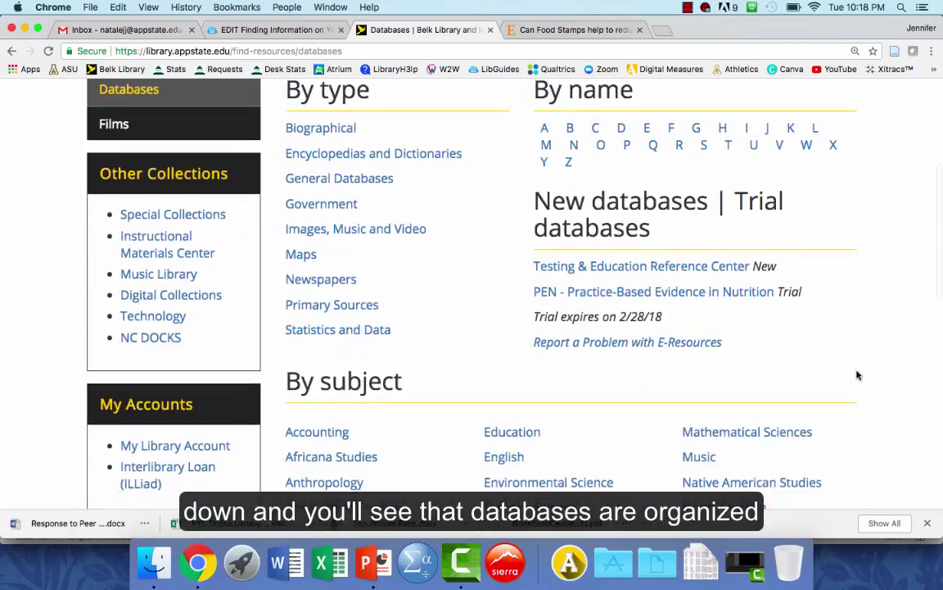
pyautogui.scroll(-2, 857, 376)
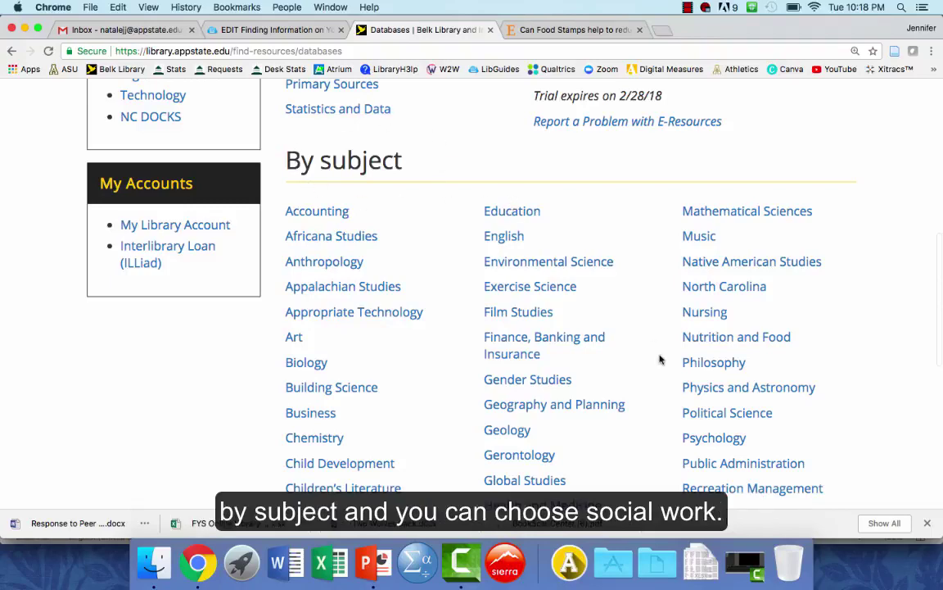
pyautogui.scroll(-2, 660, 359)
pyautogui.scroll(-2, 660, 359)
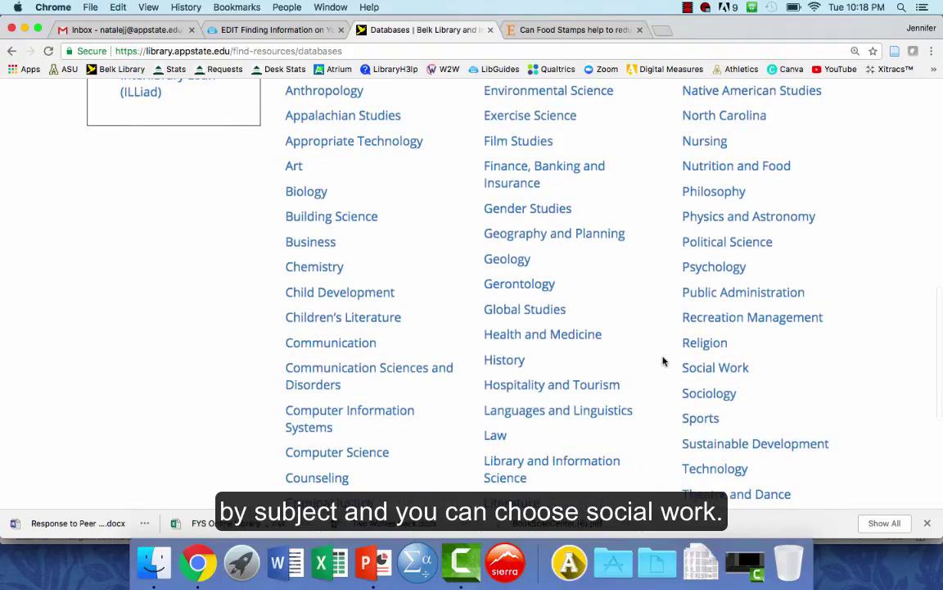
pyautogui.click(713, 373)
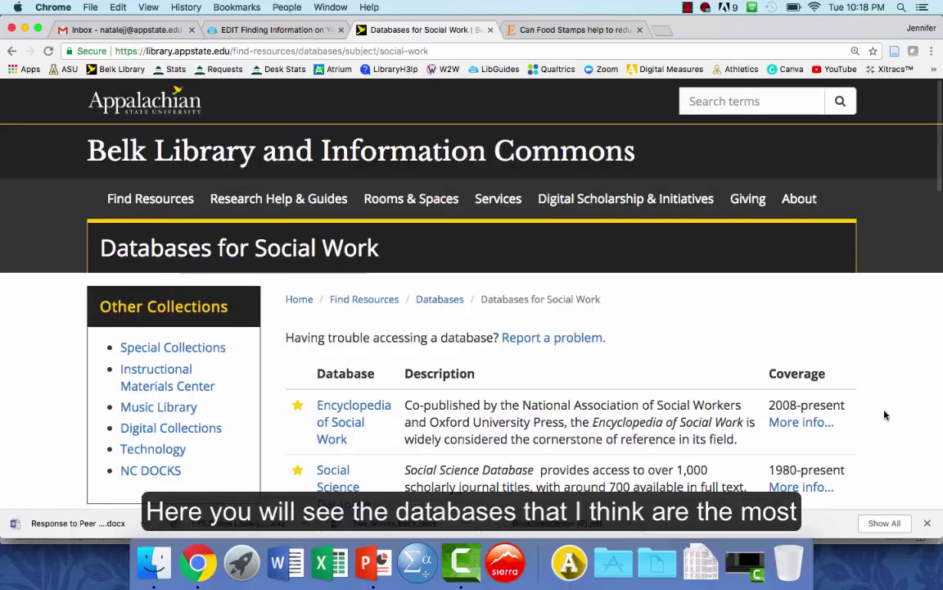
# Step: Examine the recommended social work databases, their descriptions and their coverage dates
pyautogui.scroll(-1, 884, 416)
pyautogui.scroll(-1, 885, 415)
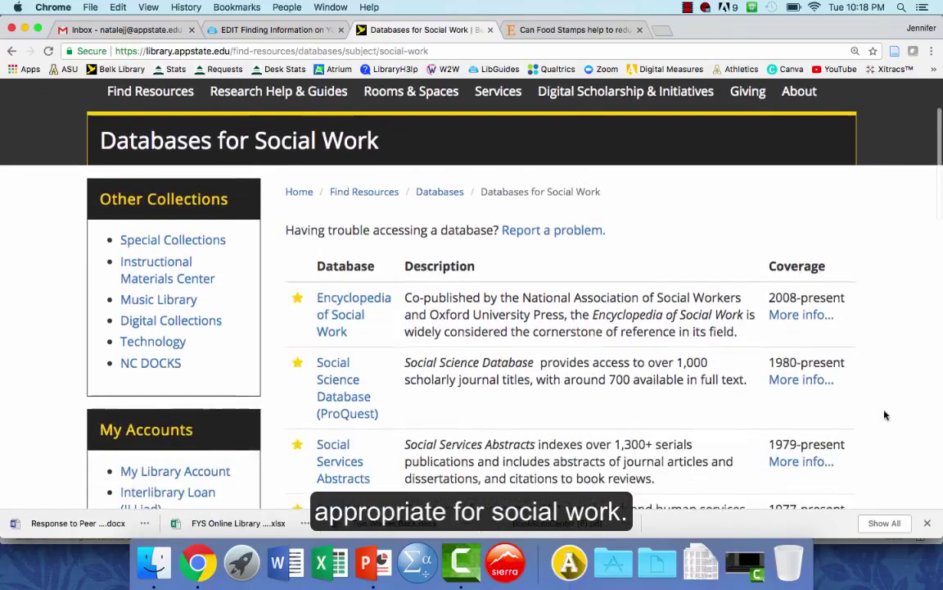
pyautogui.scroll(-1, 884, 415)
pyautogui.scroll(-2, 885, 415)
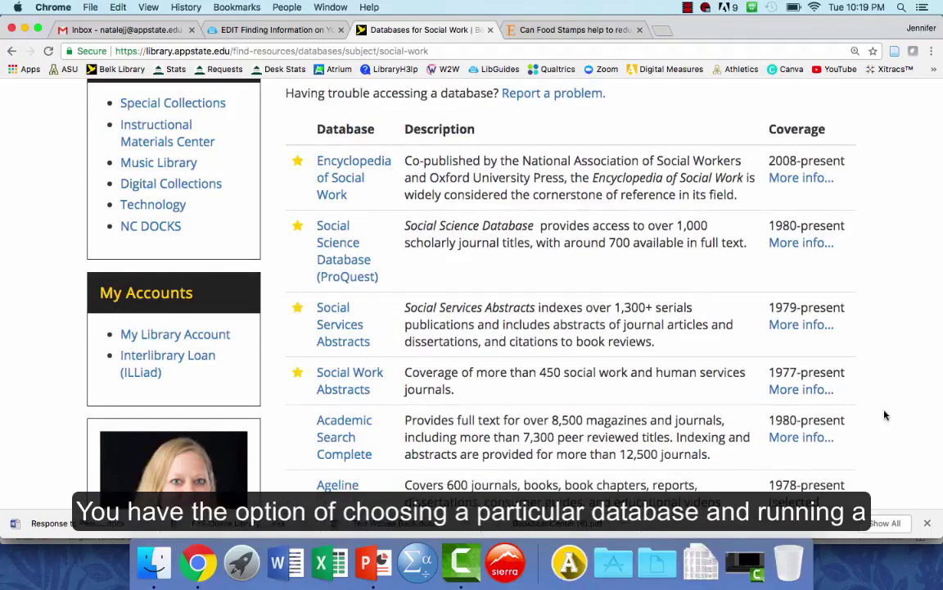
pyautogui.scroll(-2, 884, 415)
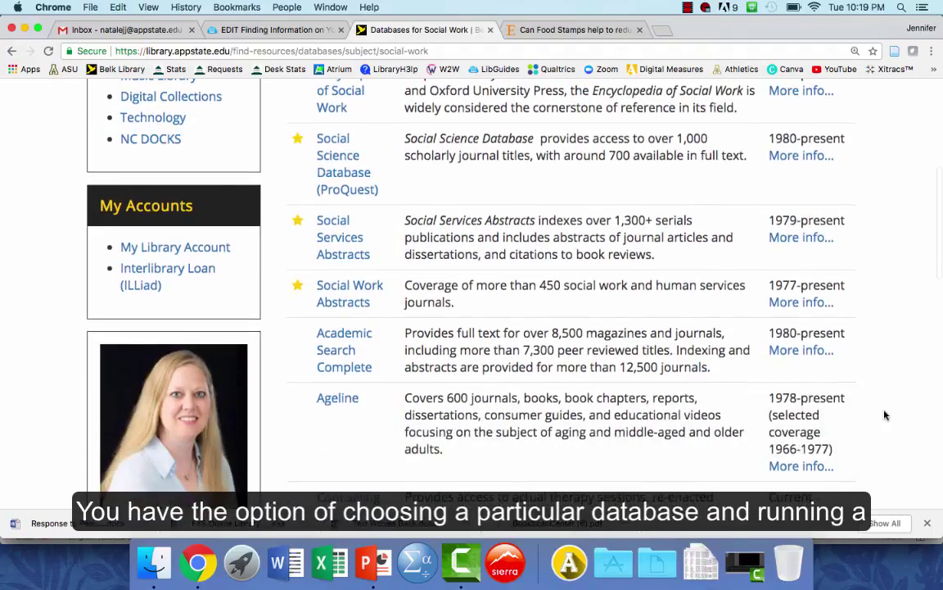
pyautogui.scroll(-2, 884, 416)
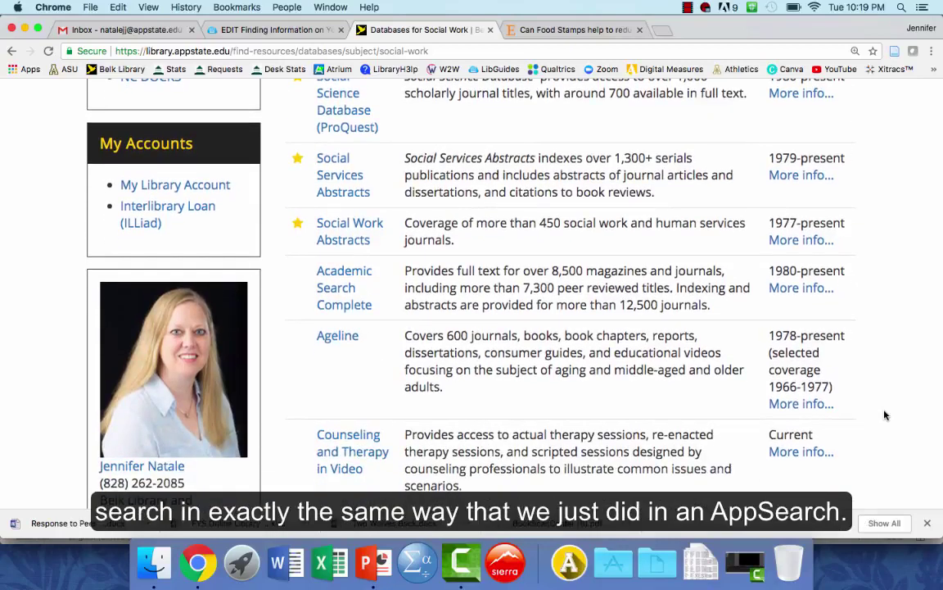
pyautogui.scroll(-3, 884, 415)
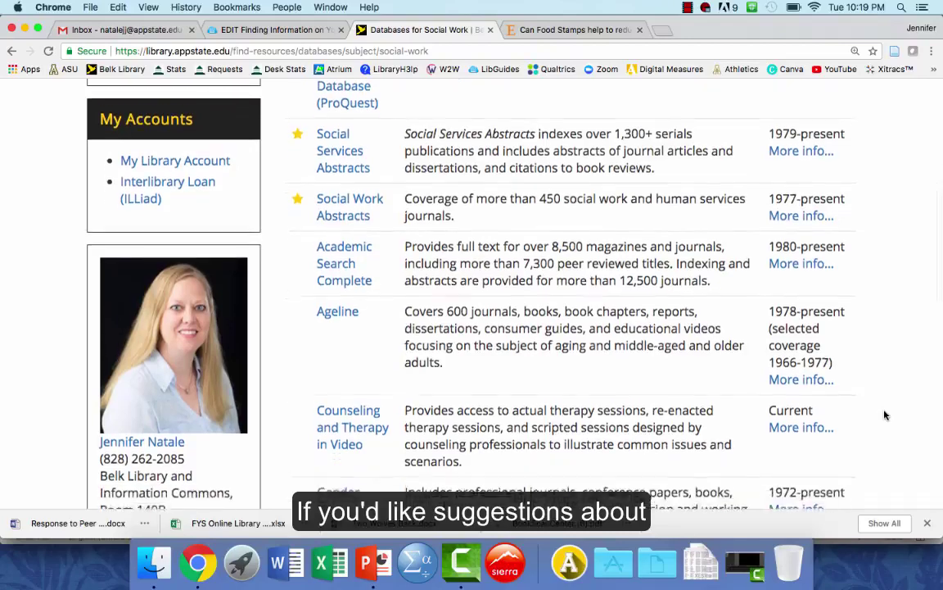